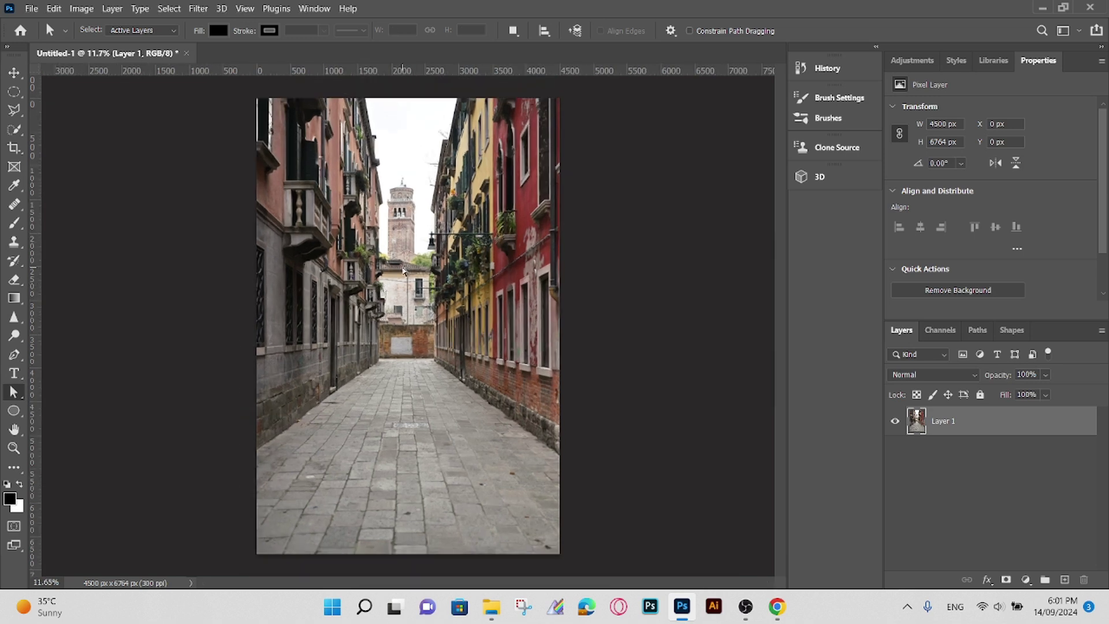
Open the water puddles splash map image from Downloads in Adobe Photoshop 2021 and select the whole canvas for copying.
key("alt+Tab")
left_click(203, 159)
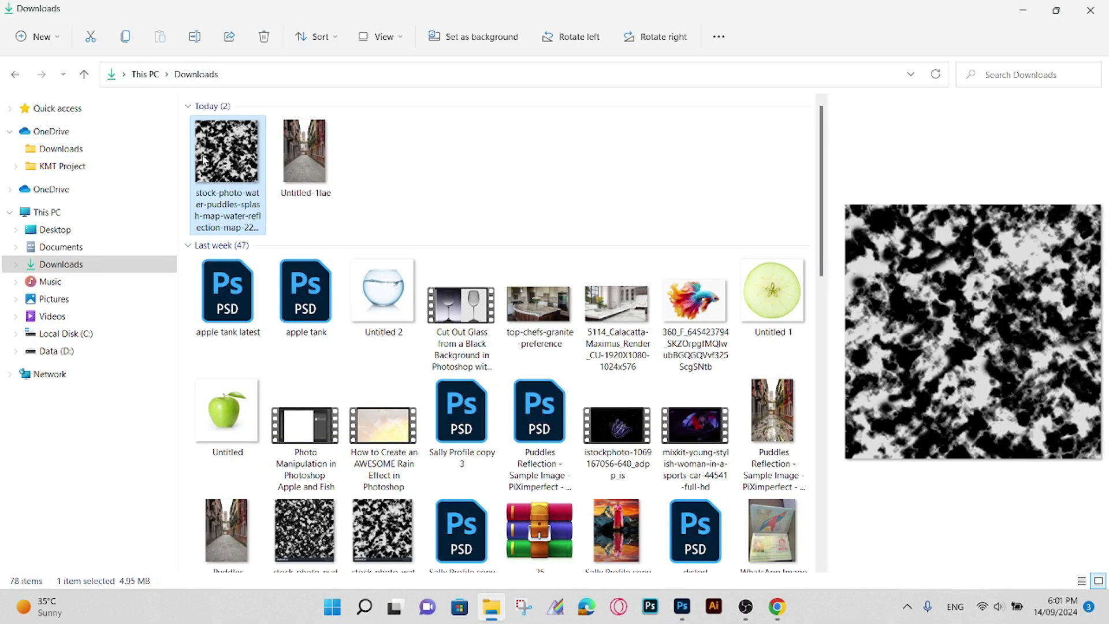
right_click(244, 170)
mouse_move(349, 237)
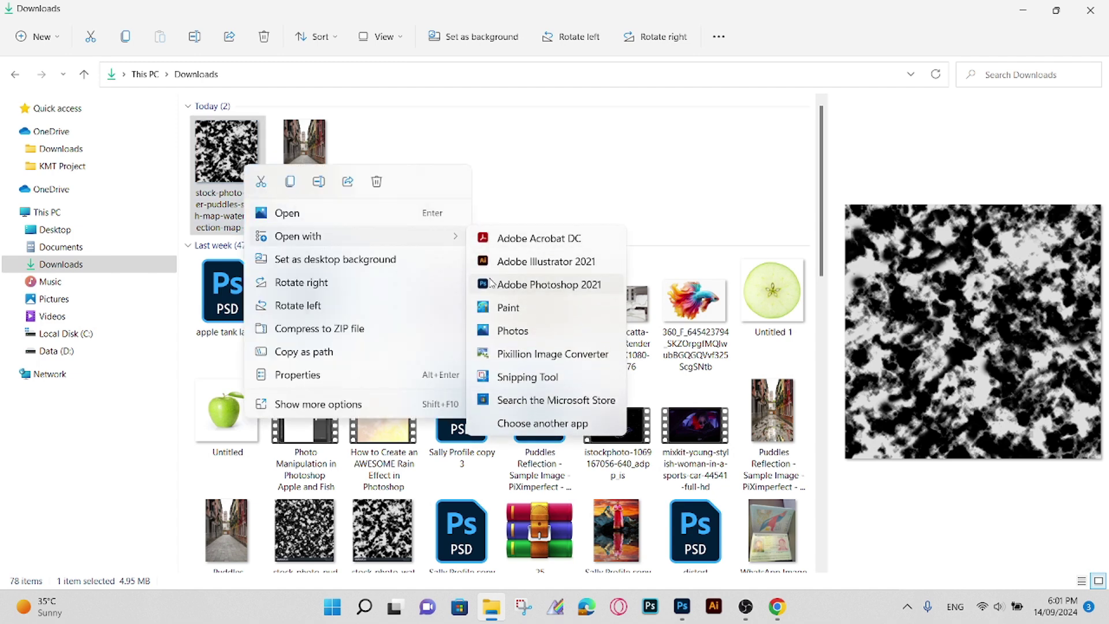
left_click(520, 284)
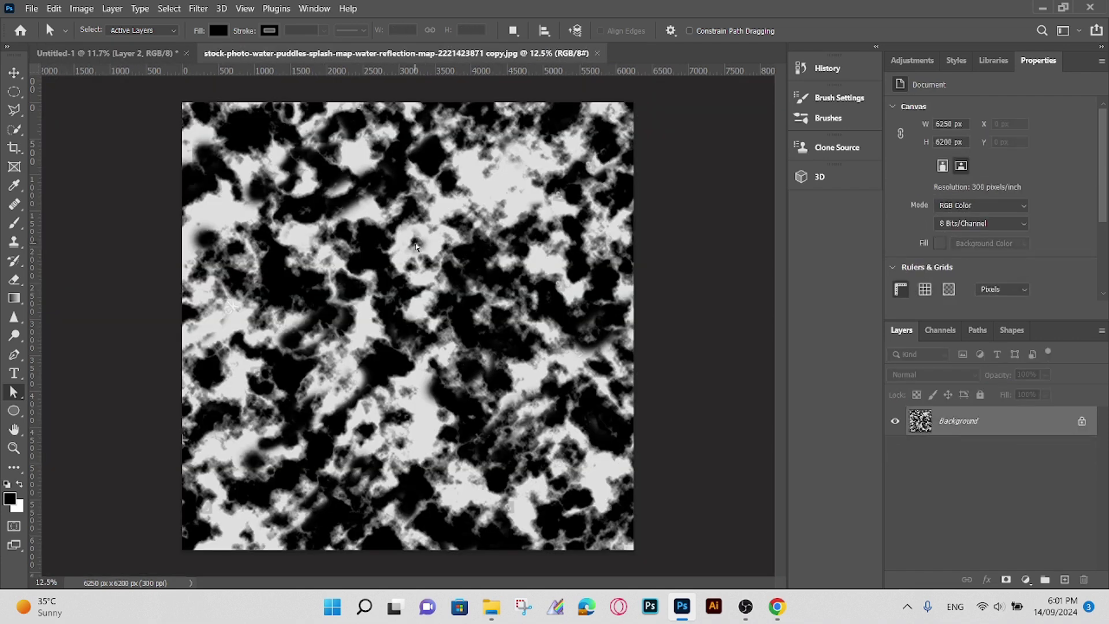
key("ctrl+a")
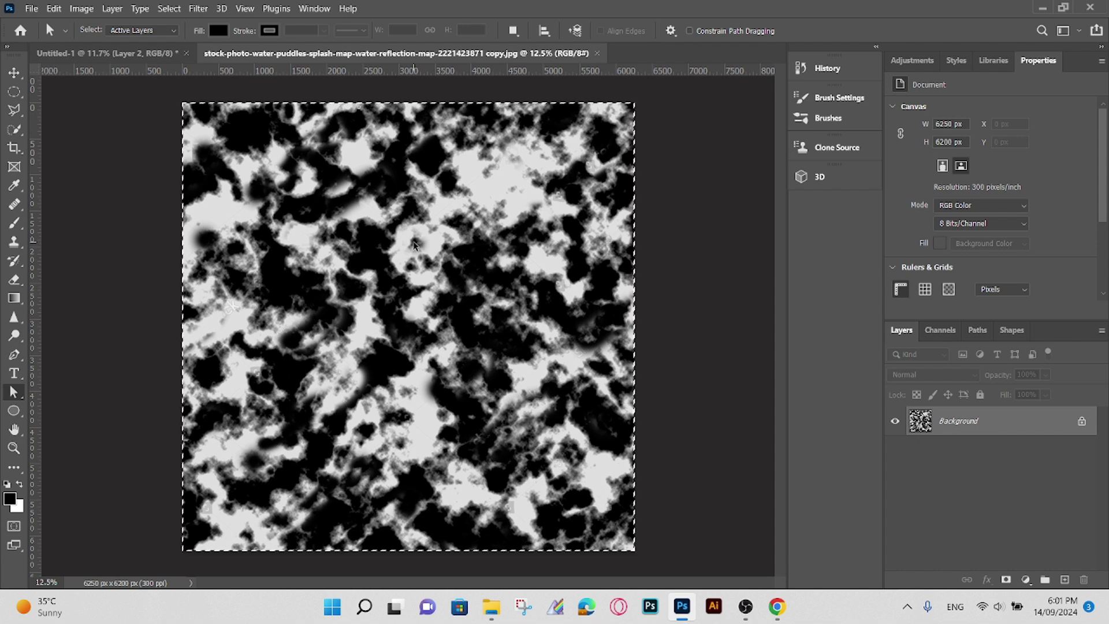
In Untitled-1, start Vanishing Point on the empty Layer 2 and draw a four-corner perspective plane over the alley's paving.
left_click(104, 52)
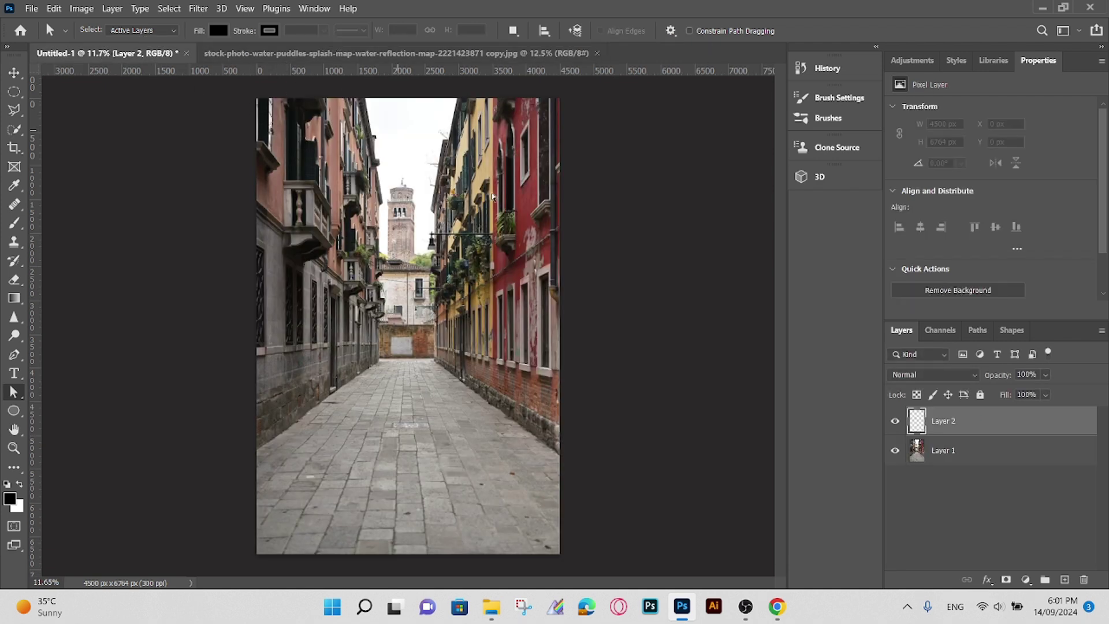
left_click(202, 8)
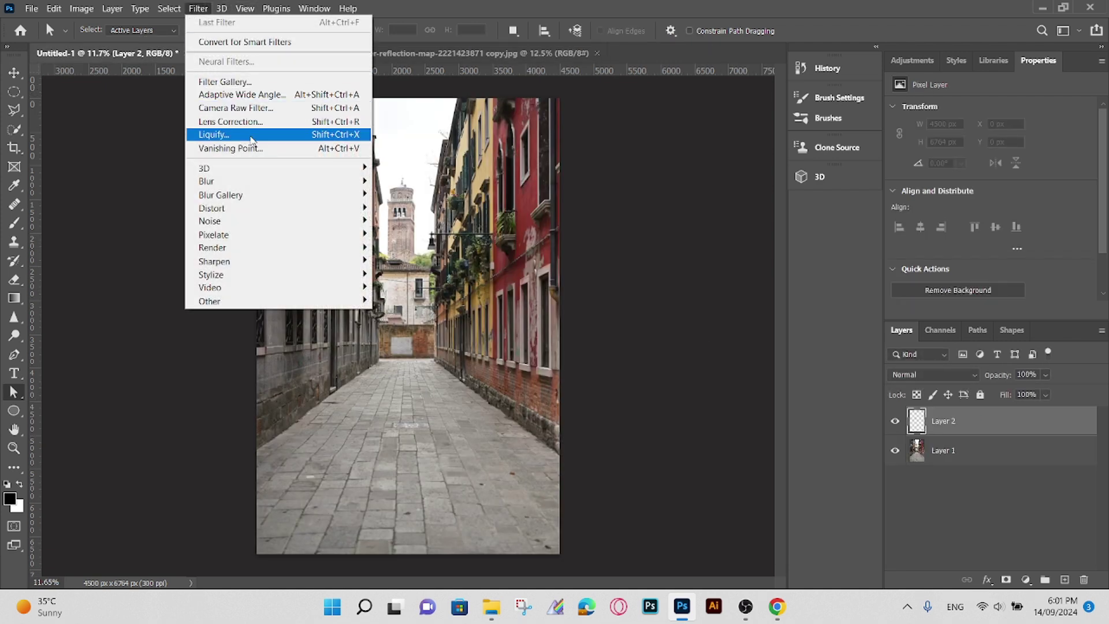
left_click(257, 151)
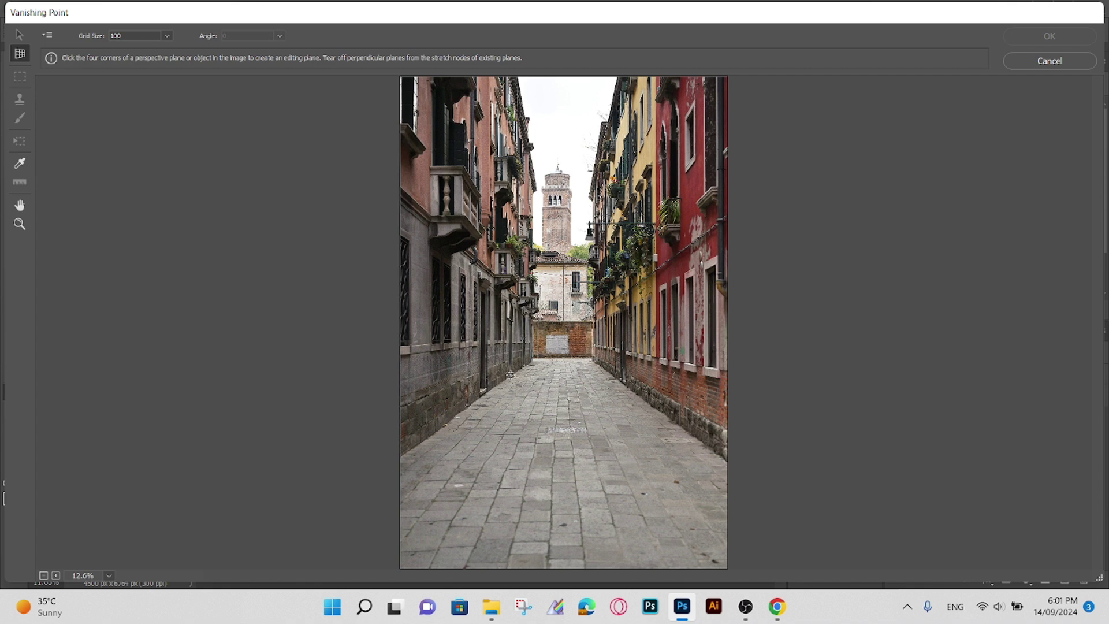
left_click(510, 374)
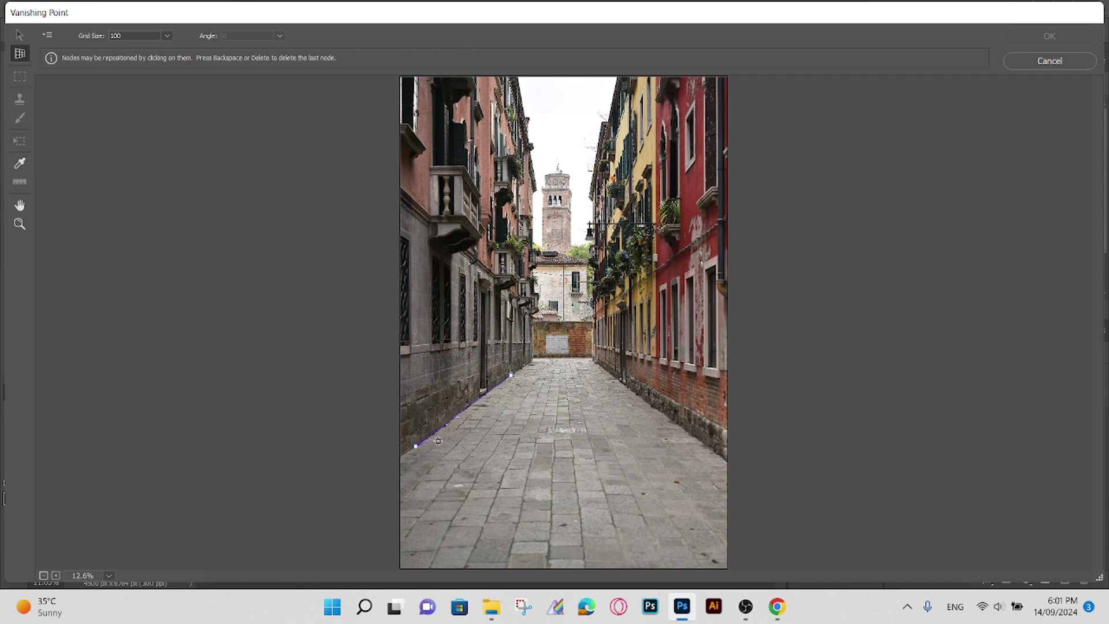
left_click(694, 435)
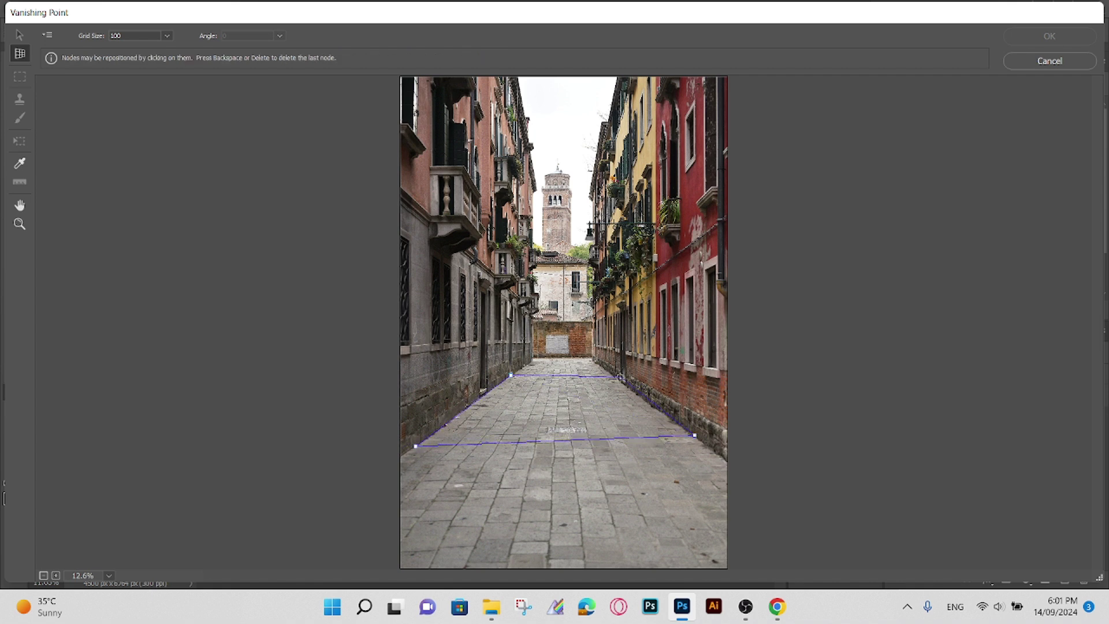
left_click(610, 372)
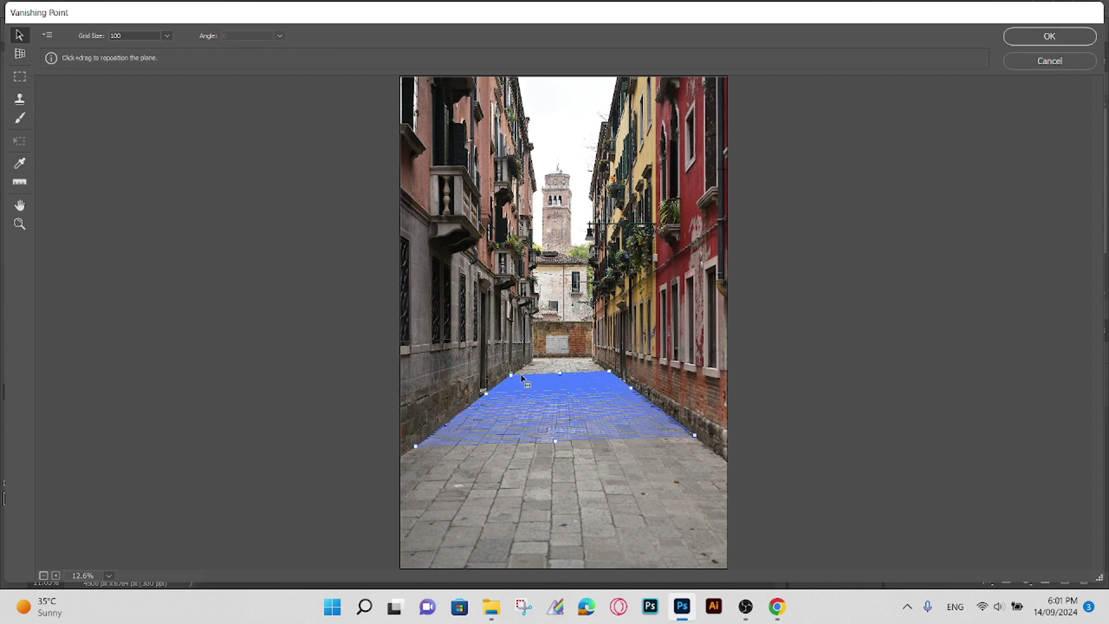
Move the perspective plane's two far corners to where the paving meets the brick wall at the alley's end.
key("ctrl+equal")
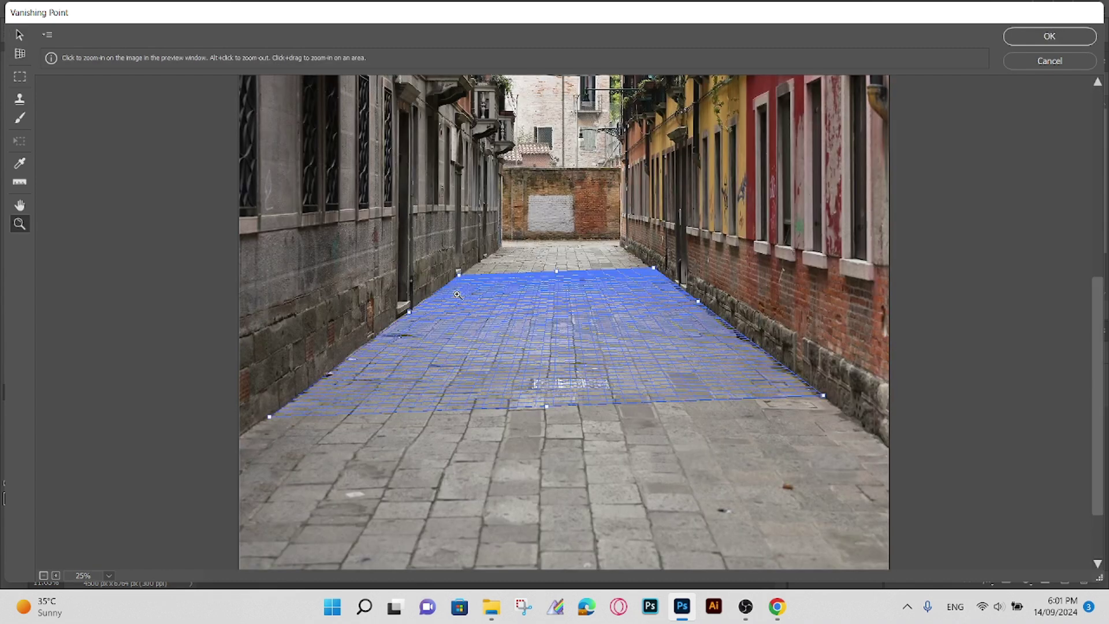
left_click_drag(460, 272, 500, 239)
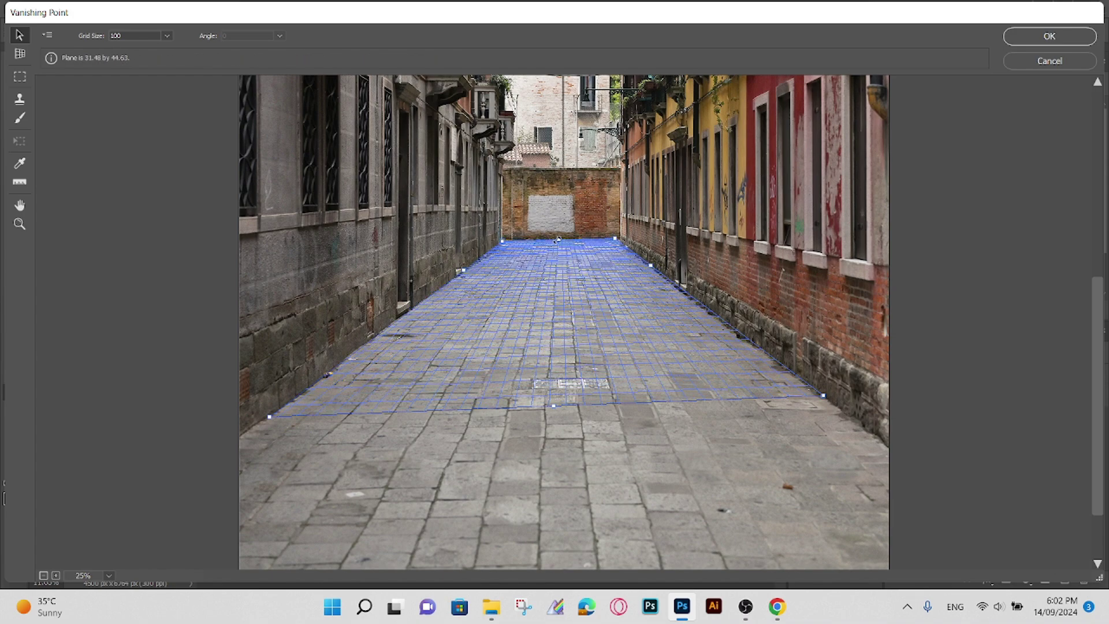
left_click_drag(653, 268, 623, 242)
key("z")
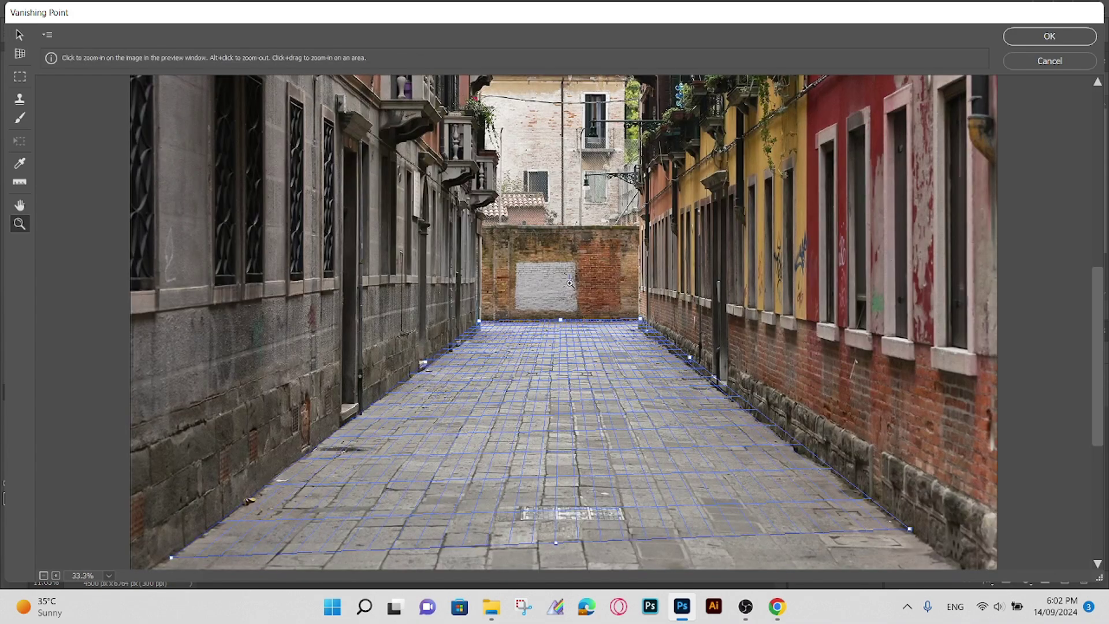
left_click(564, 339)
left_click(556, 429)
key("v")
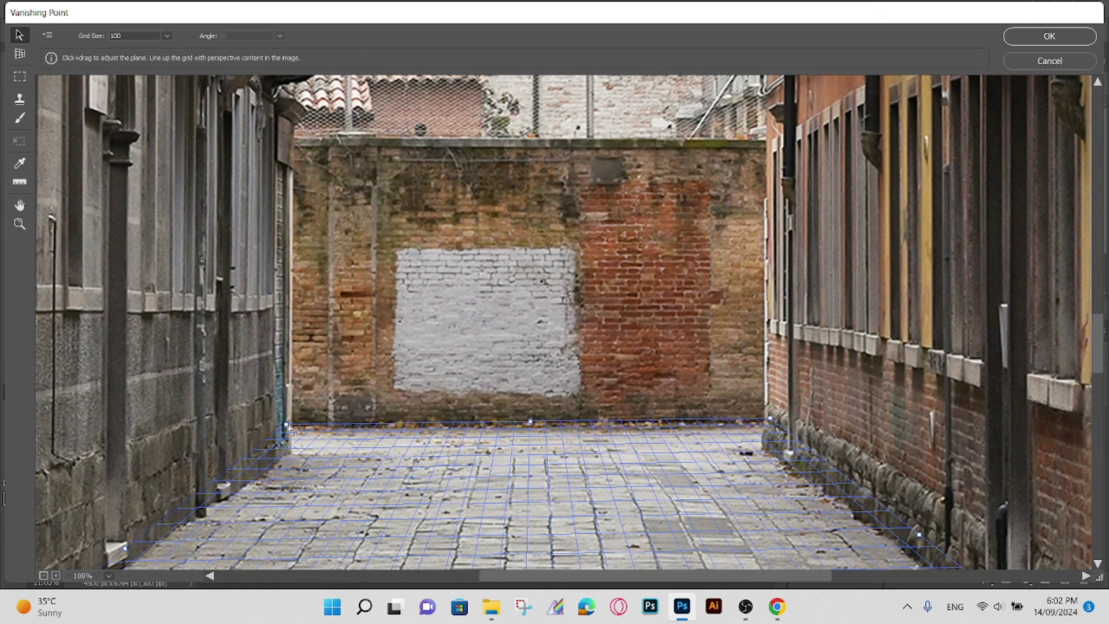
left_click_drag(770, 417, 768, 417)
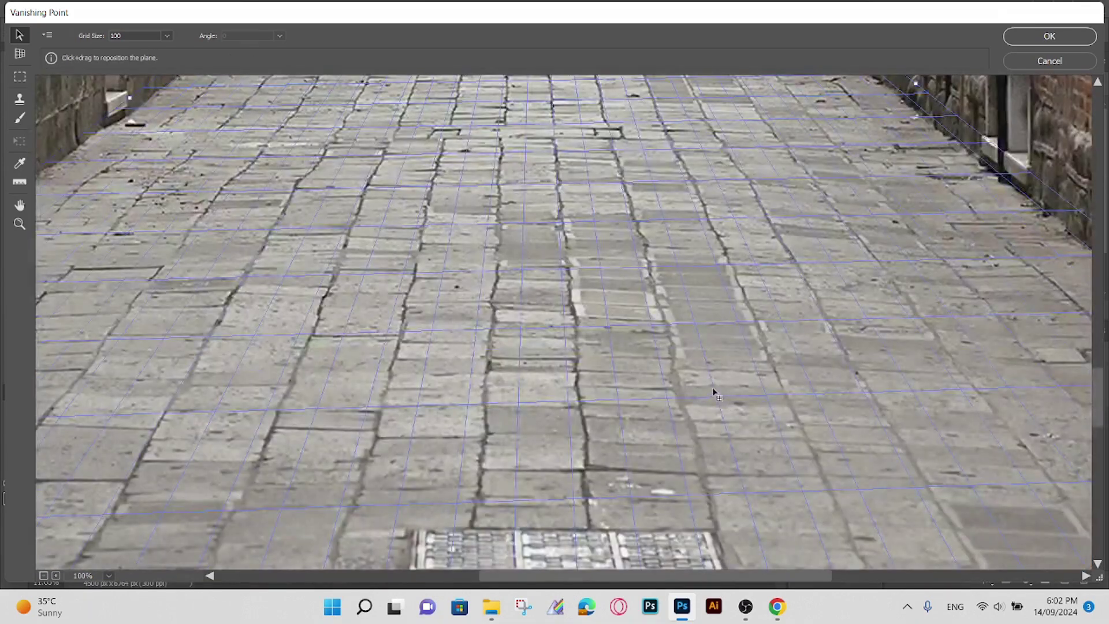
Extend the perspective plane's near edge to the lower edge of the photo and adjust its near right corner.
key("ctrl+minus")
key("ctrl+minus")
key("ctrl+minus")
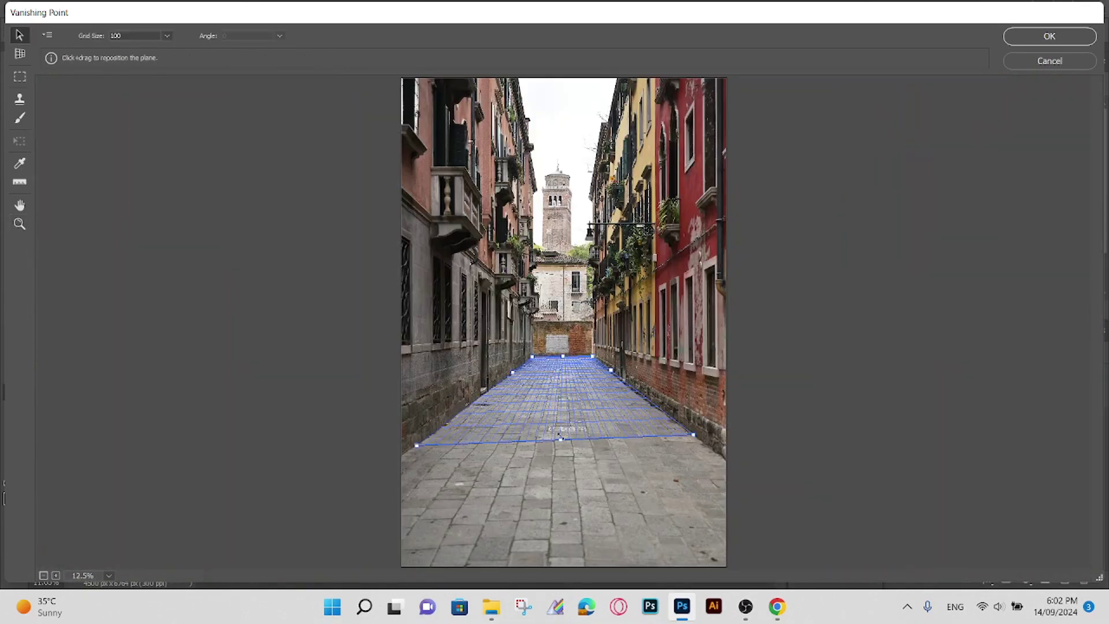
left_click_drag(560, 440, 556, 563)
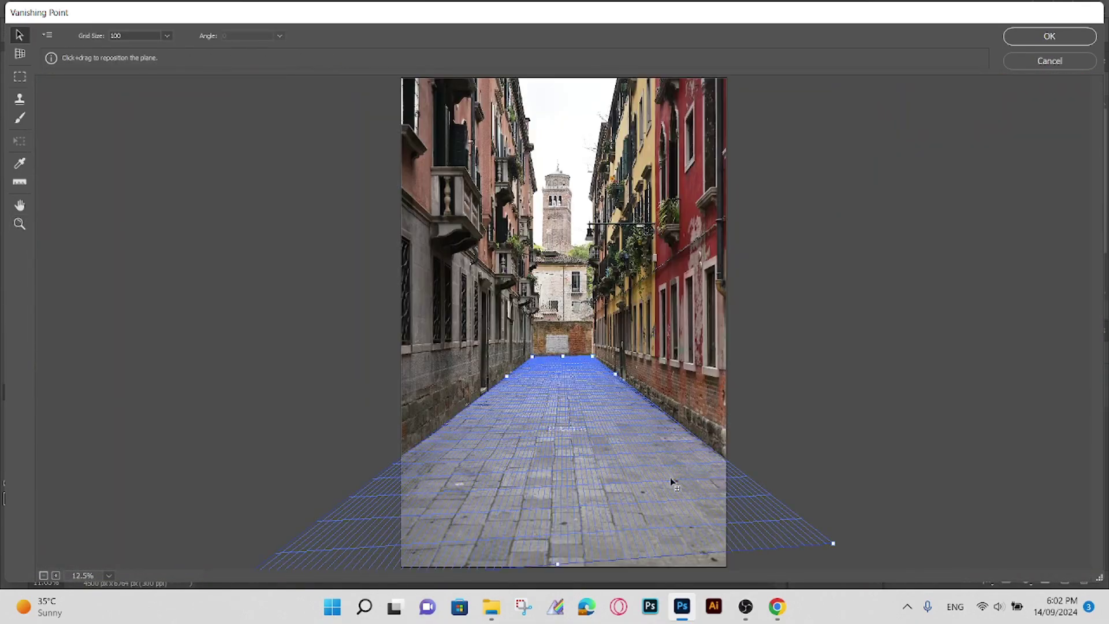
key("ctrl+minus")
left_click_drag(709, 448, 716, 458)
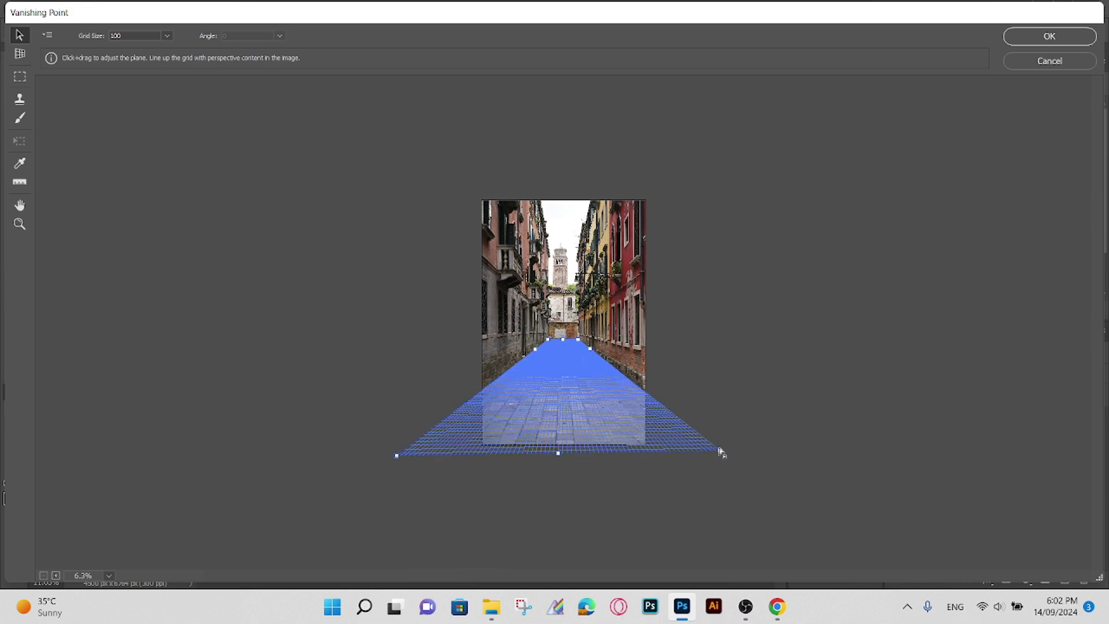
Fine-tune both near corners of the plane so its sides follow the alley walls, and accept the Vanishing Point grid.
key("z")
left_click(702, 457)
key("alt")
left_click(703, 487, "alt")
key("v")
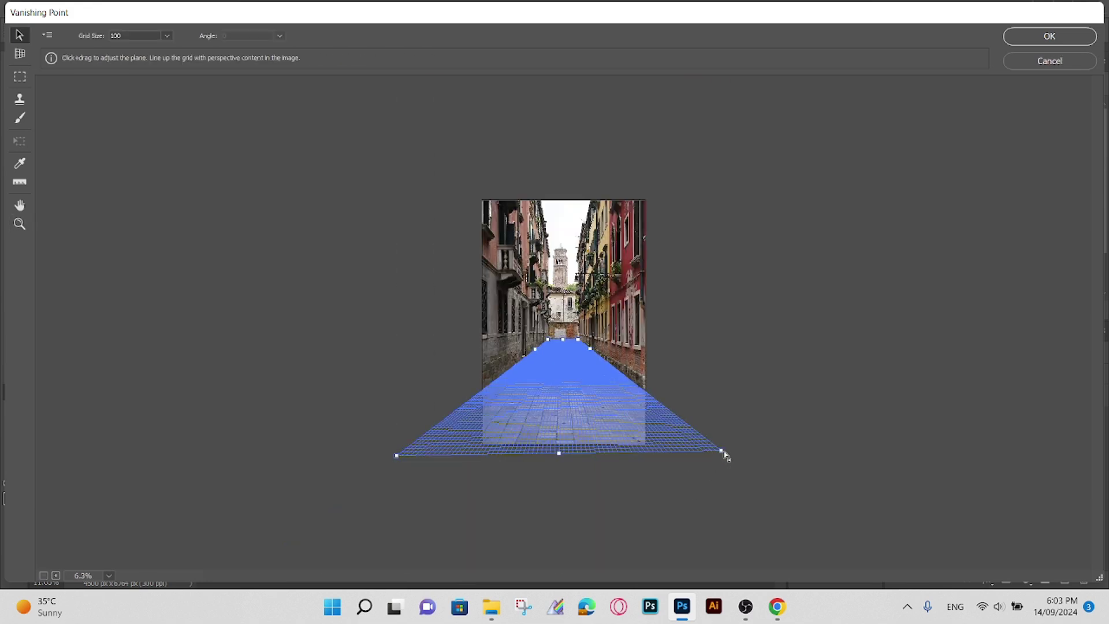
left_click_drag(722, 453, 720, 456)
left_click_drag(396, 455, 387, 460)
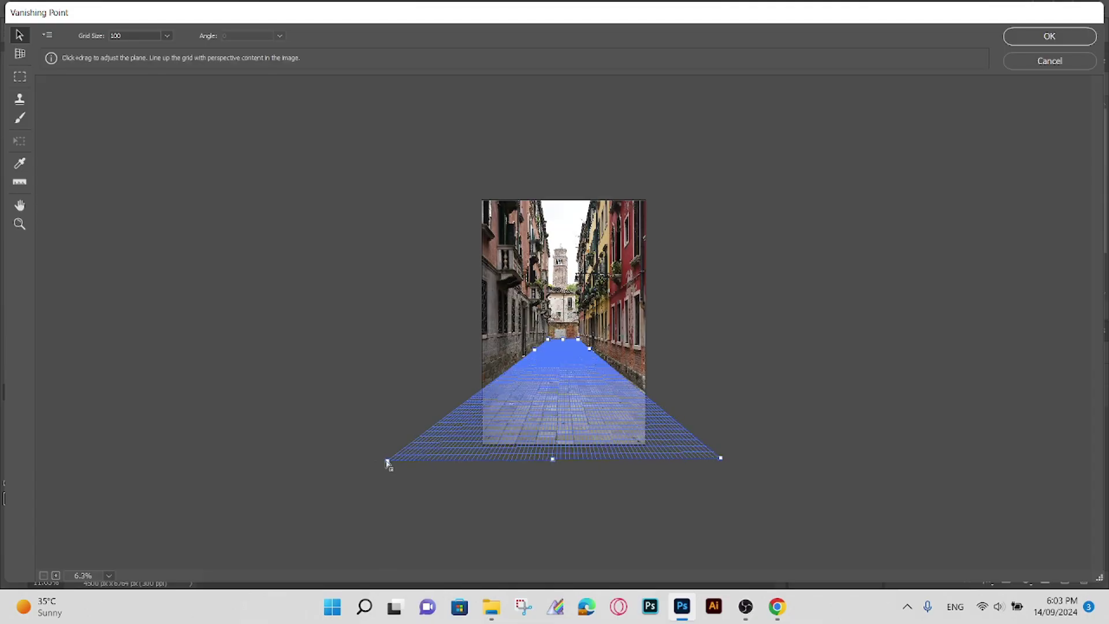
left_click(1047, 37)
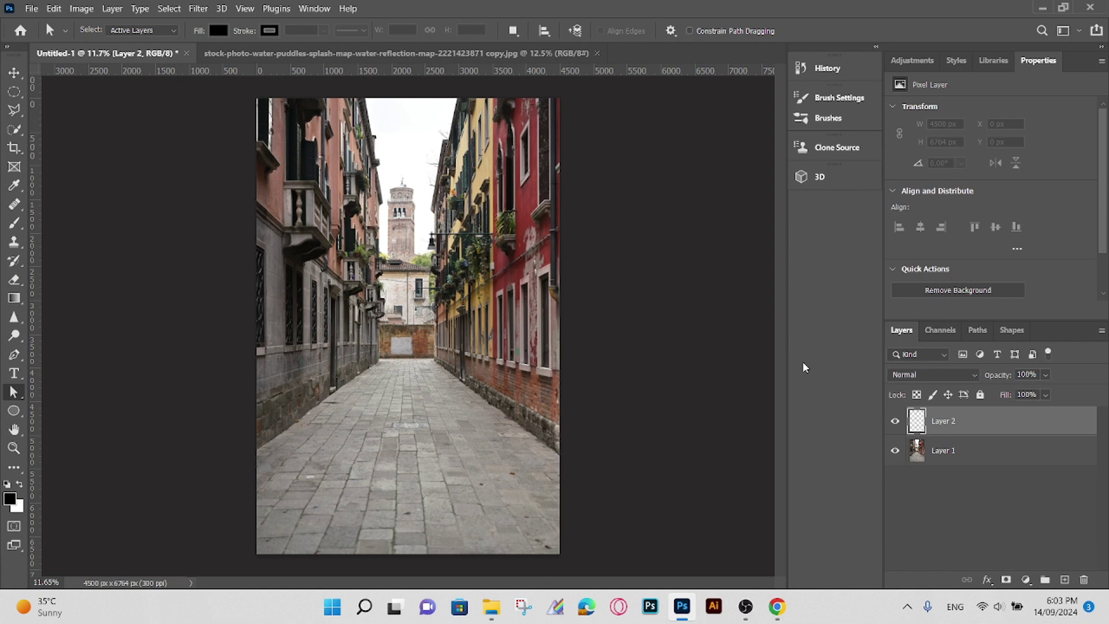
Reopen Vanishing Point in Untitled-1, paste the copied puddle map, and move it onto the street's perspective plane.
left_click(277, 53)
key("ctrl+Tab")
left_click(198, 9)
left_click(237, 149)
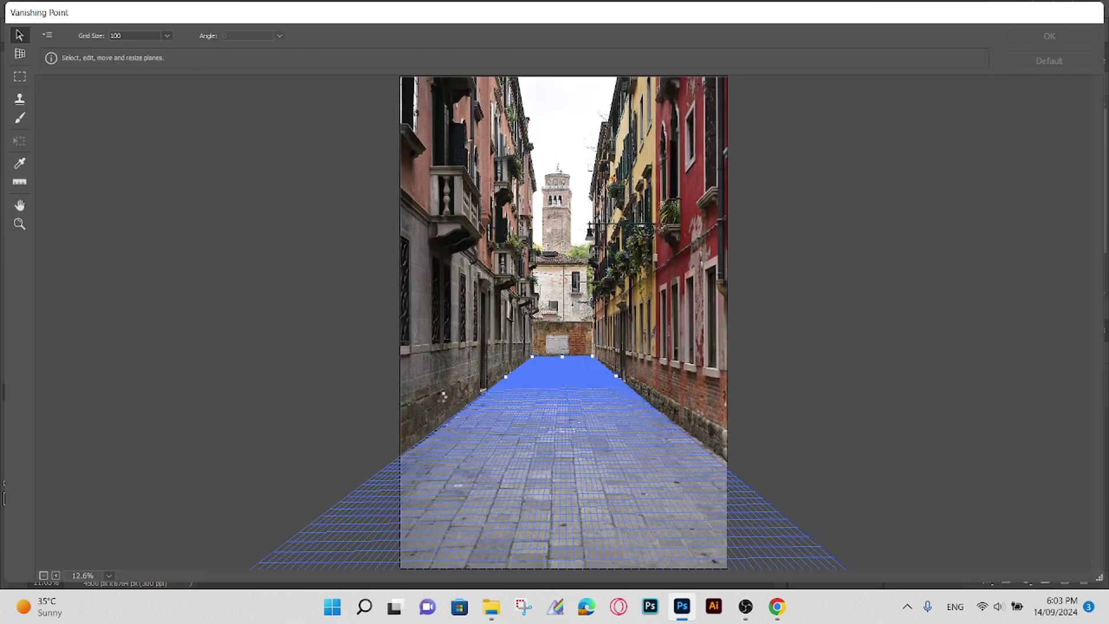
key("ctrl+v")
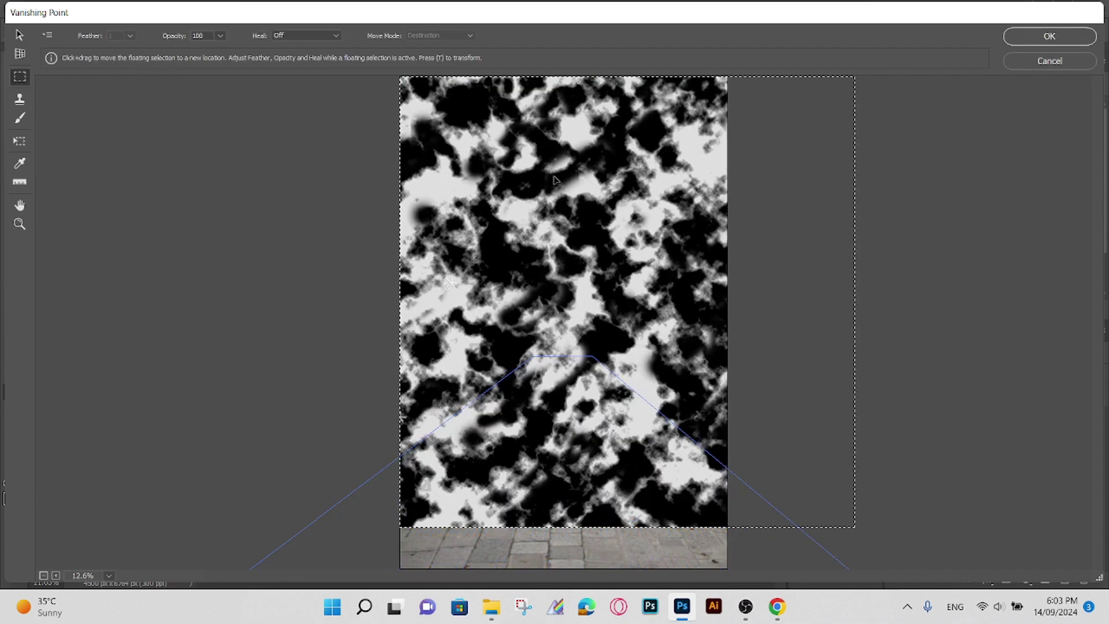
left_click_drag(442, 403, 533, 390)
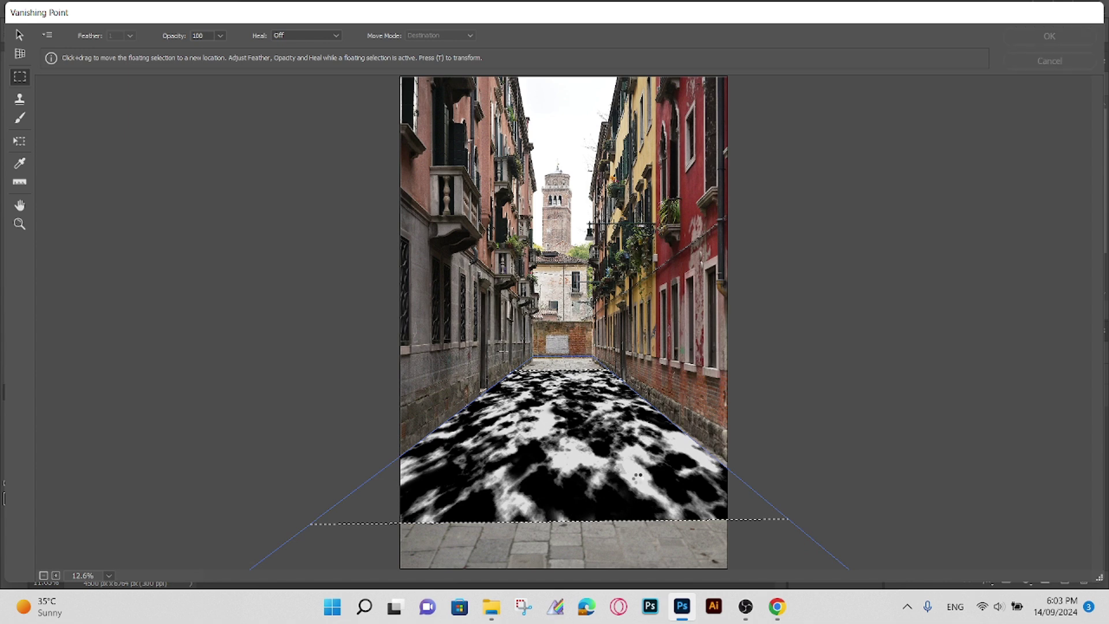
Scale and reposition the pasted puddle map with the Transform tool to cover the entire paving, and apply the filter.
left_click_drag(596, 441, 575, 449)
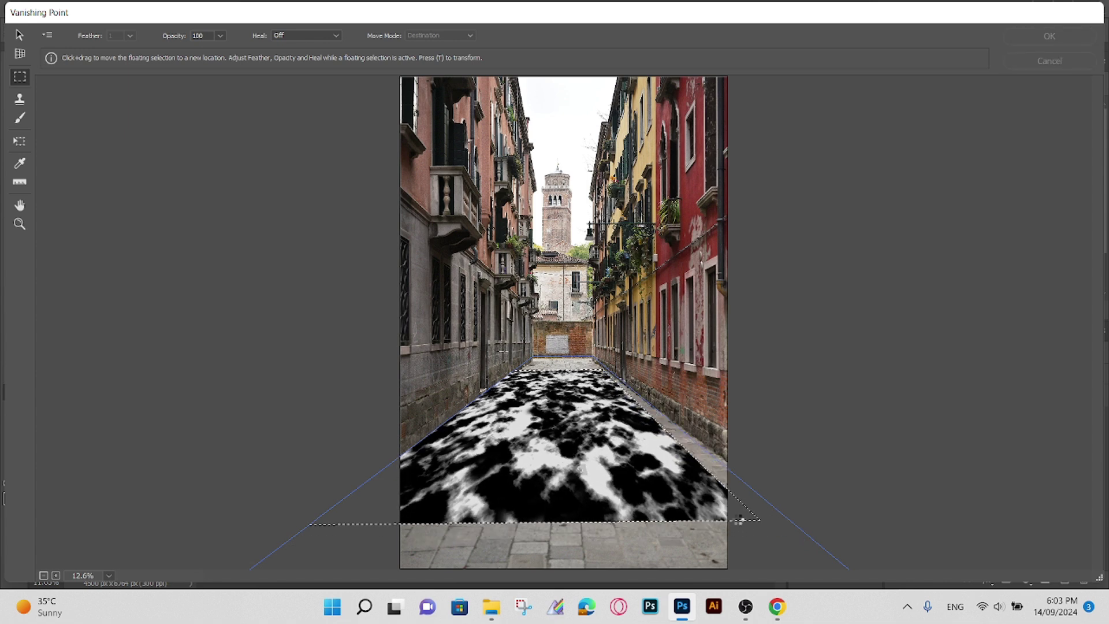
key("t")
left_click_drag(760, 520, 898, 599)
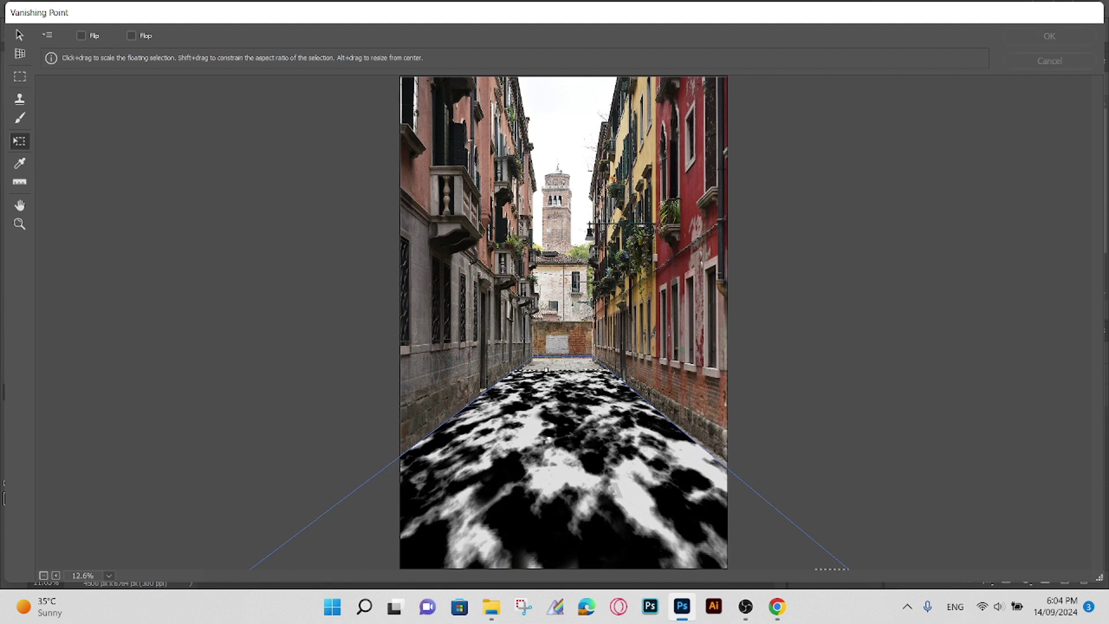
left_click_drag(559, 452, 601, 447)
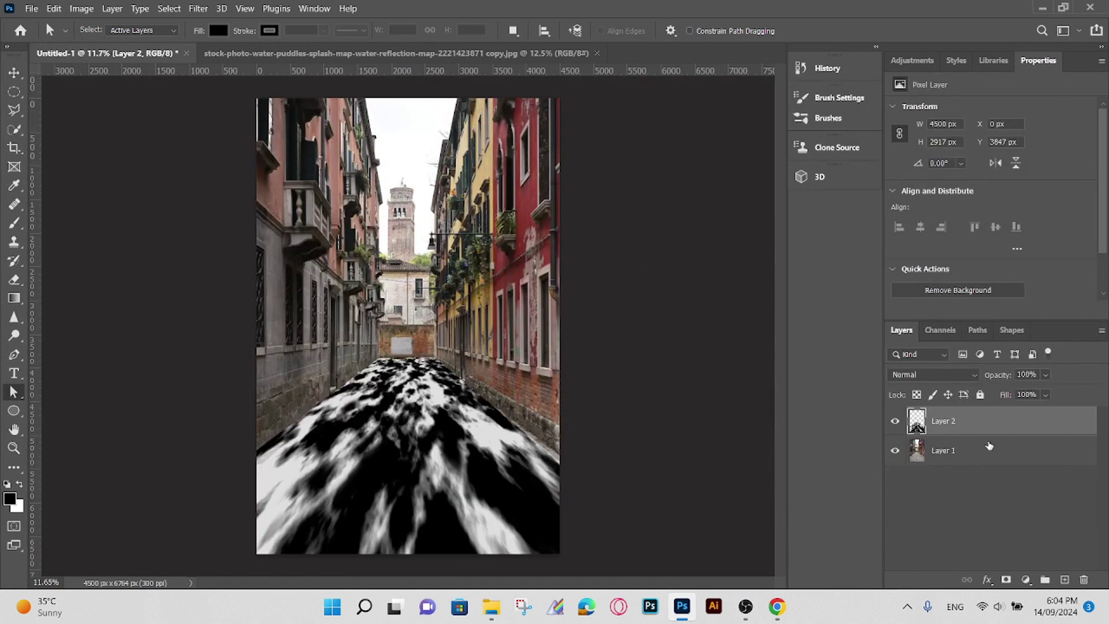
Add a black (000000) Solid Color fill layer between Layer 1 and Layer 2.
left_click(990, 446)
left_click(1026, 580)
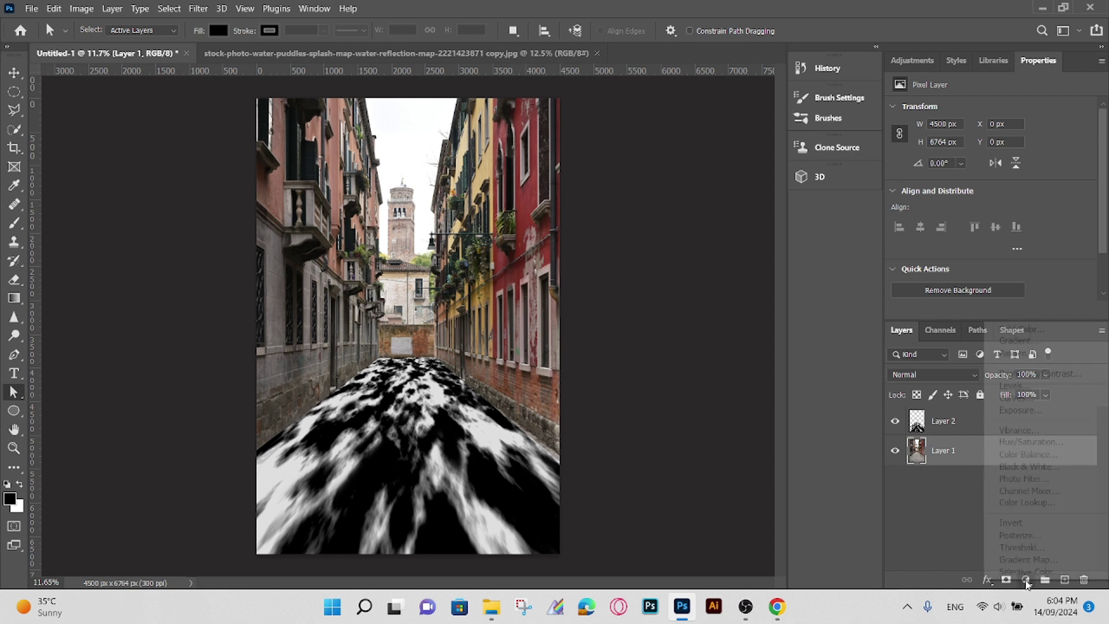
left_click(1018, 329)
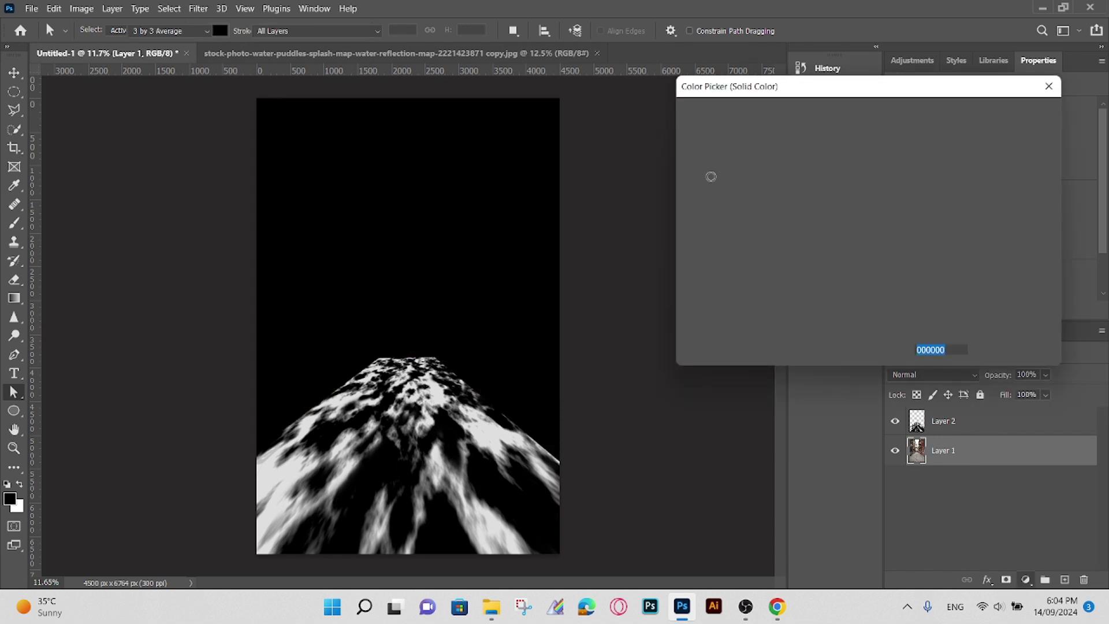
left_click(1012, 115)
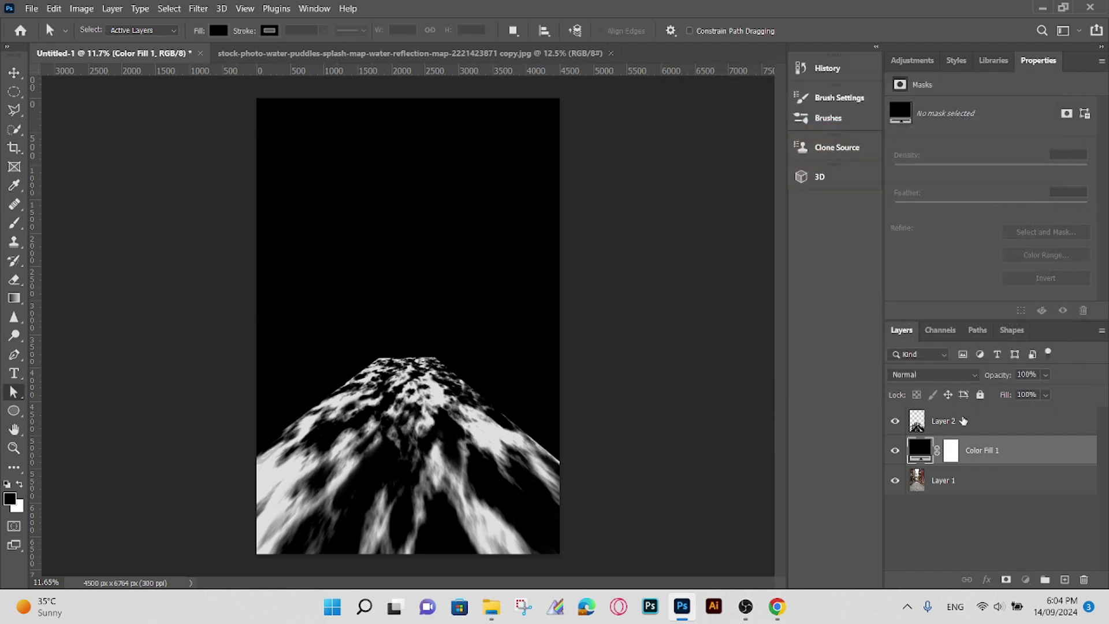
Add a Curves adjustment above Layer 2 and raise the curve's midtones to brighten the white puddle areas.
left_click(960, 423)
left_click(1027, 580)
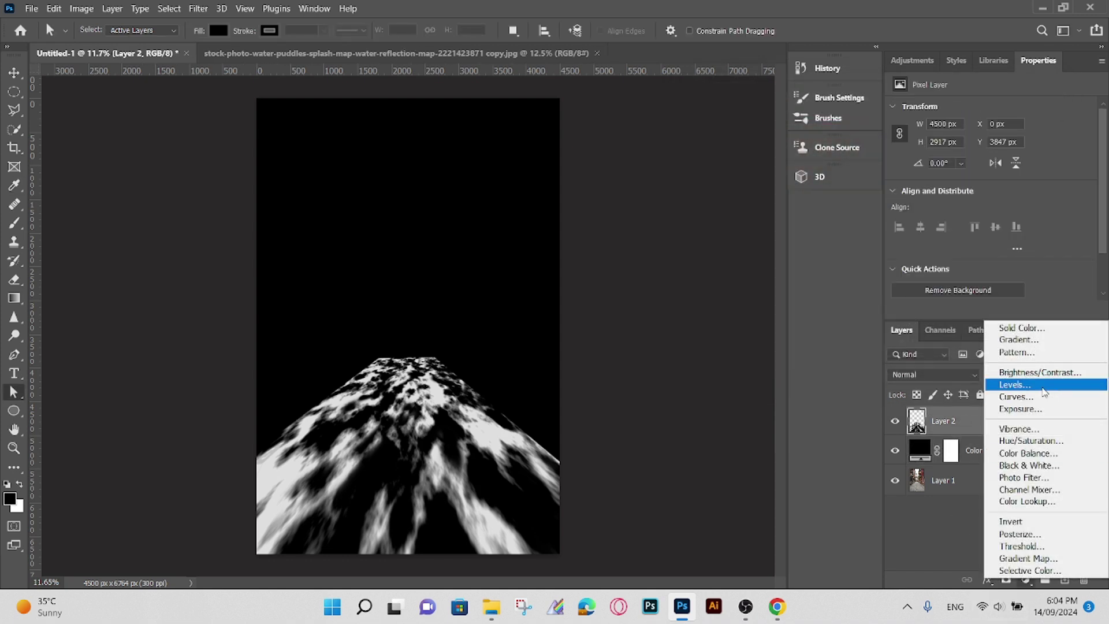
left_click(1033, 398)
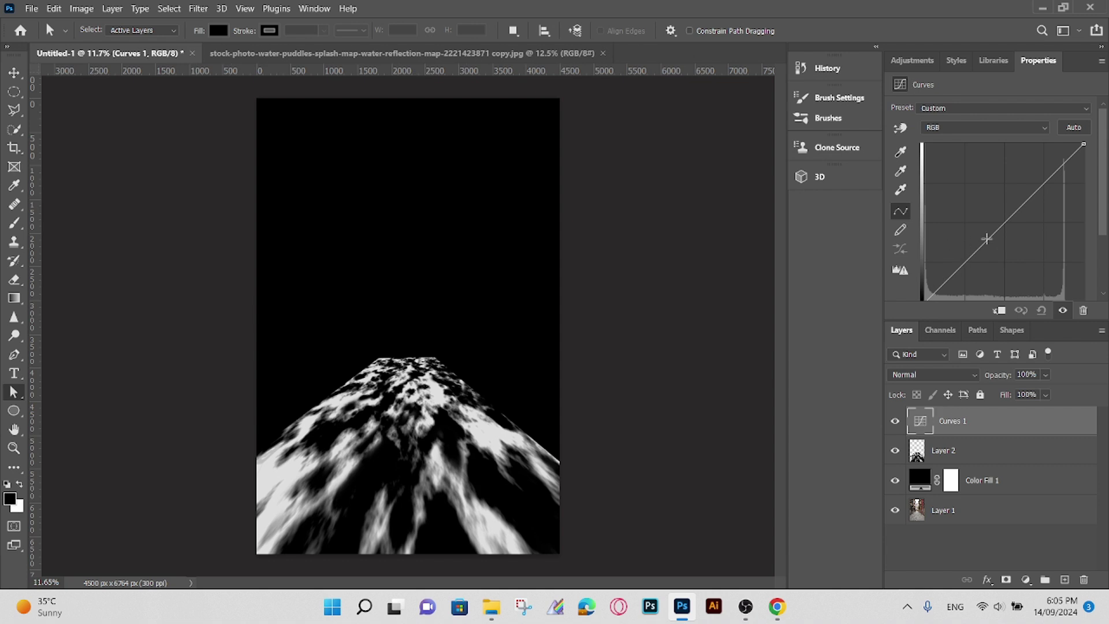
left_click_drag(985, 241, 972, 218)
Load the RGB channel's bright areas as a selection and save it as a new alpha channel.
left_click(941, 331)
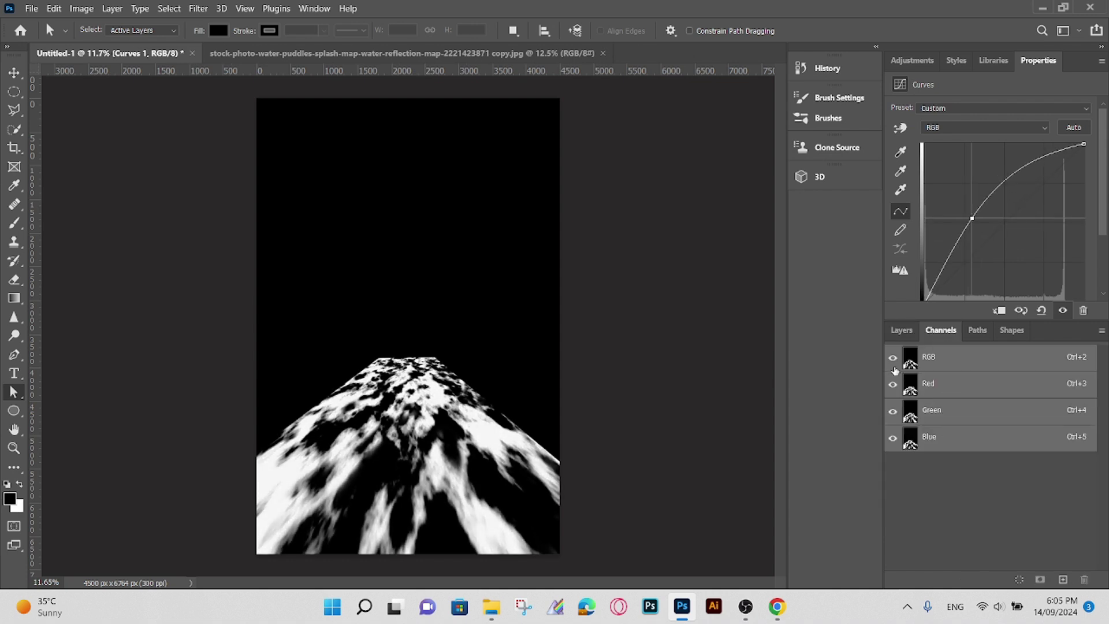
left_click(910, 364, "ctrl")
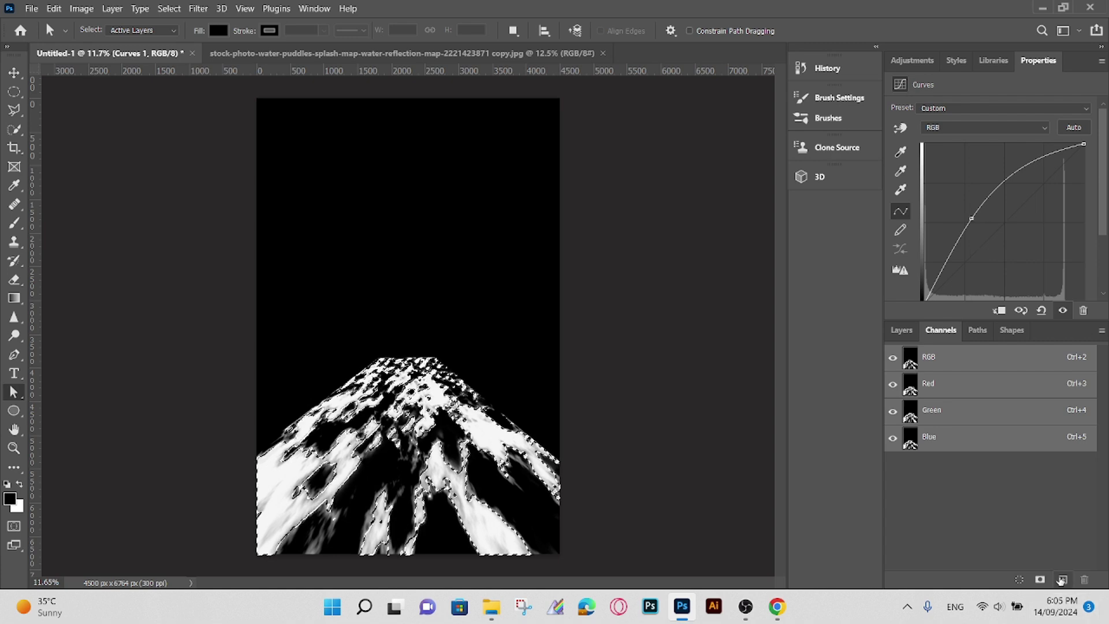
left_click(1040, 580)
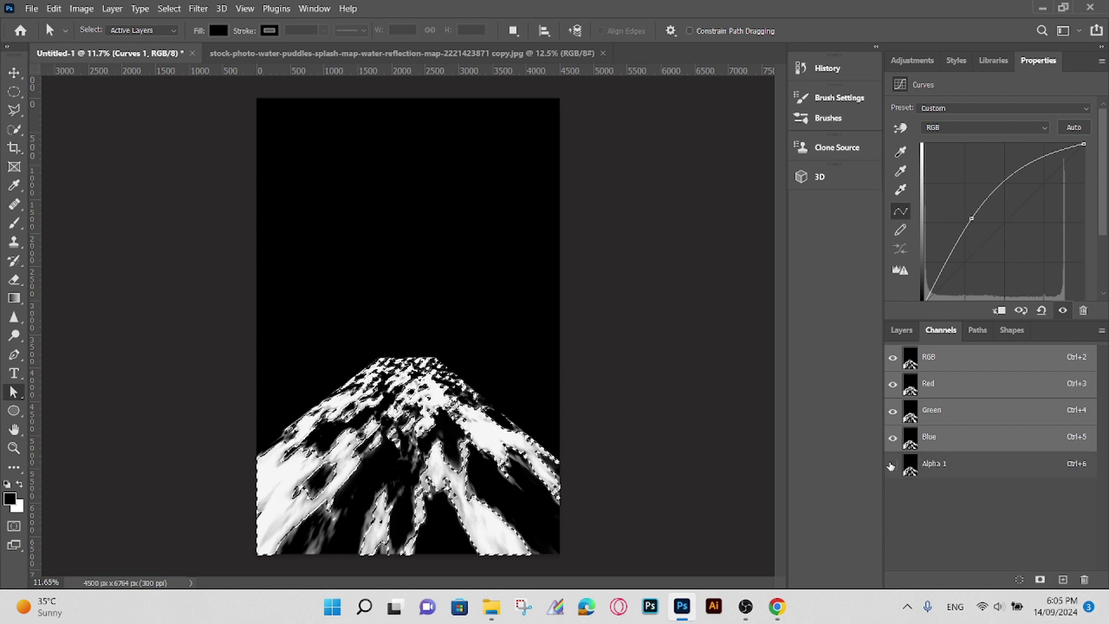
Clear the active puddle selection and return to the layer list.
left_click(893, 463)
left_click(893, 463)
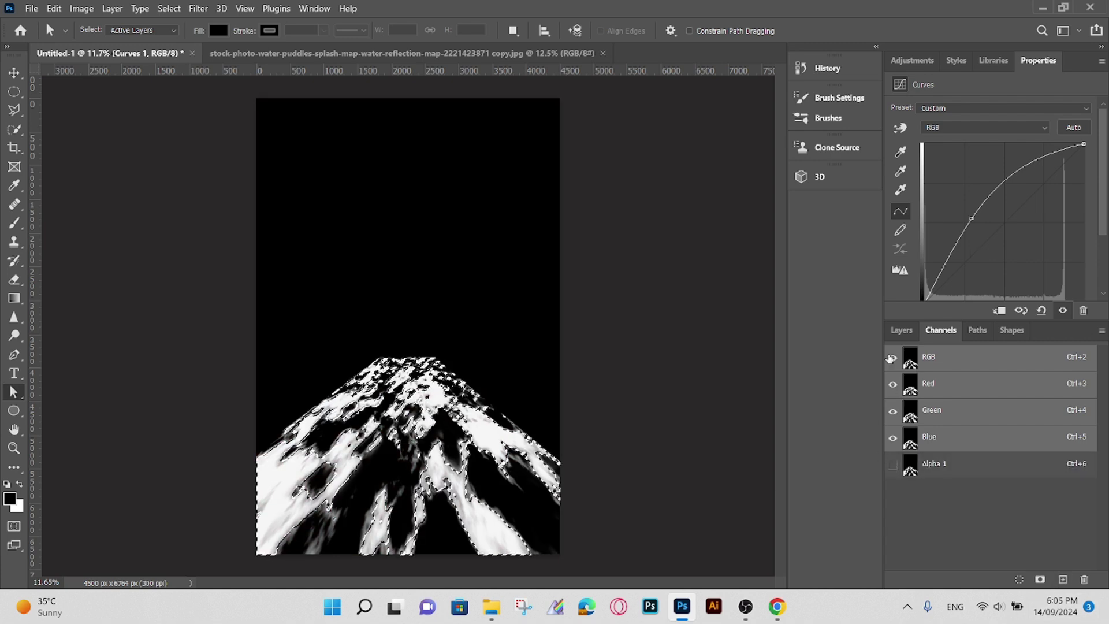
key("ctrl+d")
left_click(901, 330)
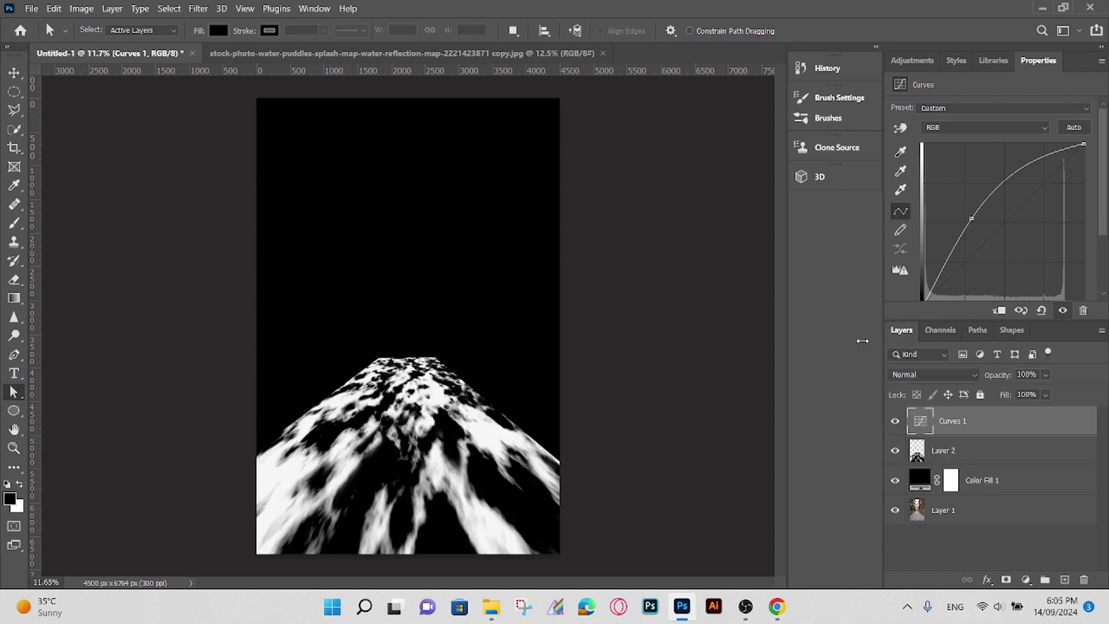
Group the Curves 1, Layer 2 and Color Fill 1 layers and name the group "map".
left_click(1007, 481, "shift")
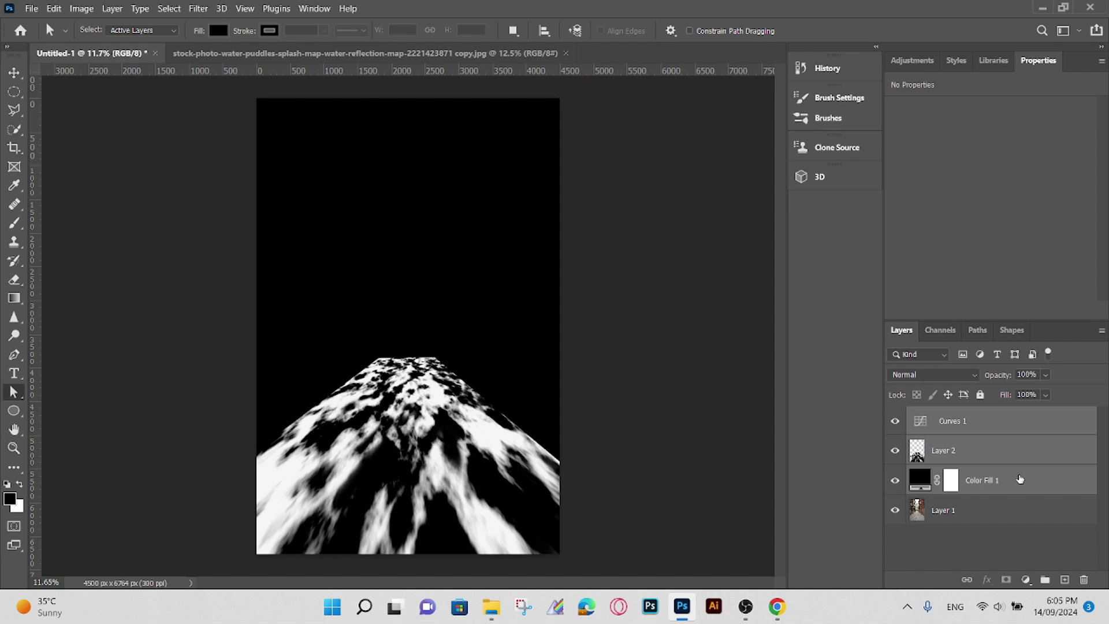
key("ctrl+g")
double_click(947, 416)
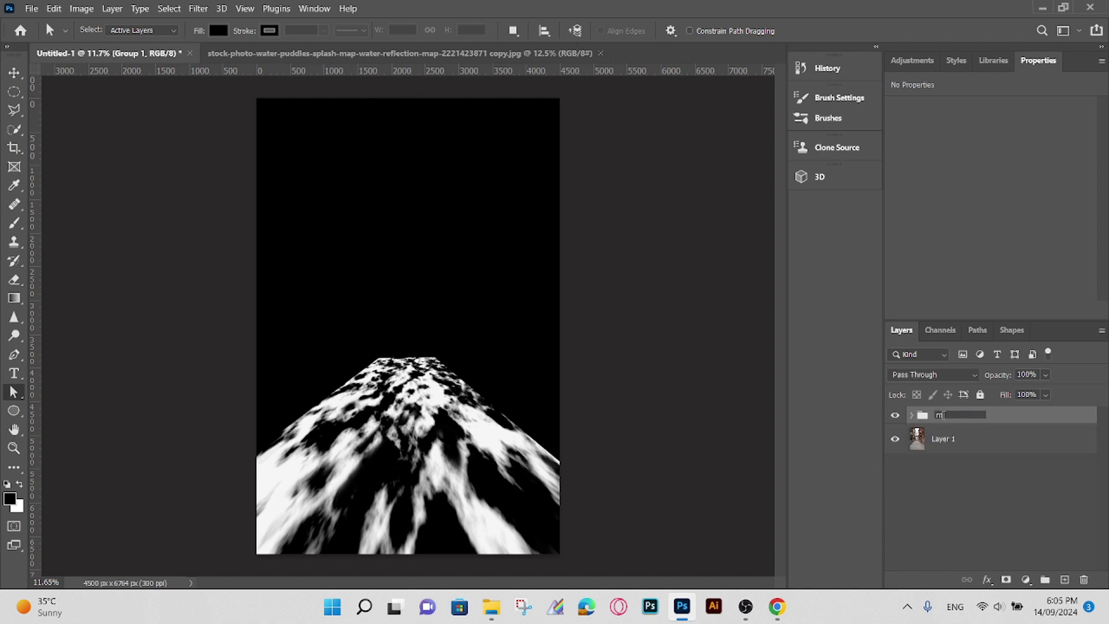
key("Return")
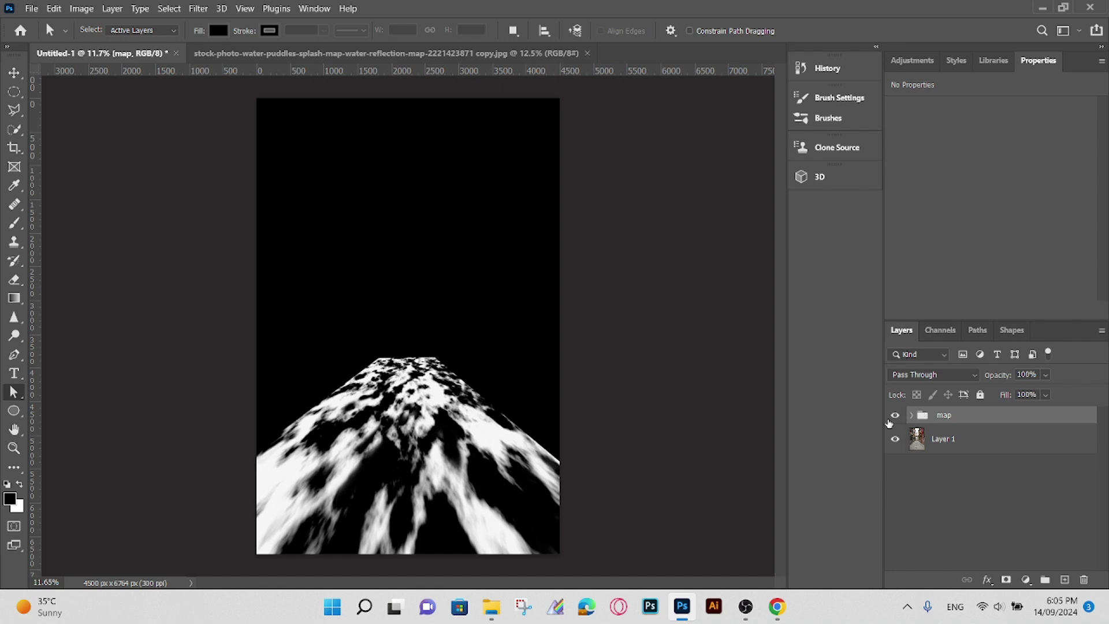
Hide the map group and duplicate Layer 1.
left_click(896, 416)
left_click(993, 439)
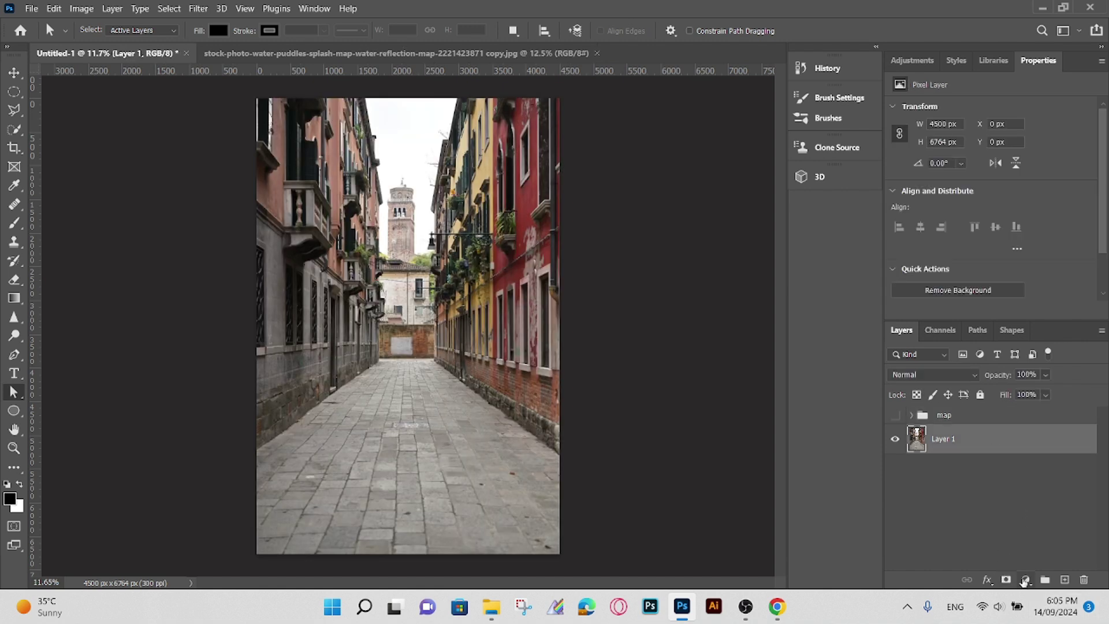
key("ctrl+j")
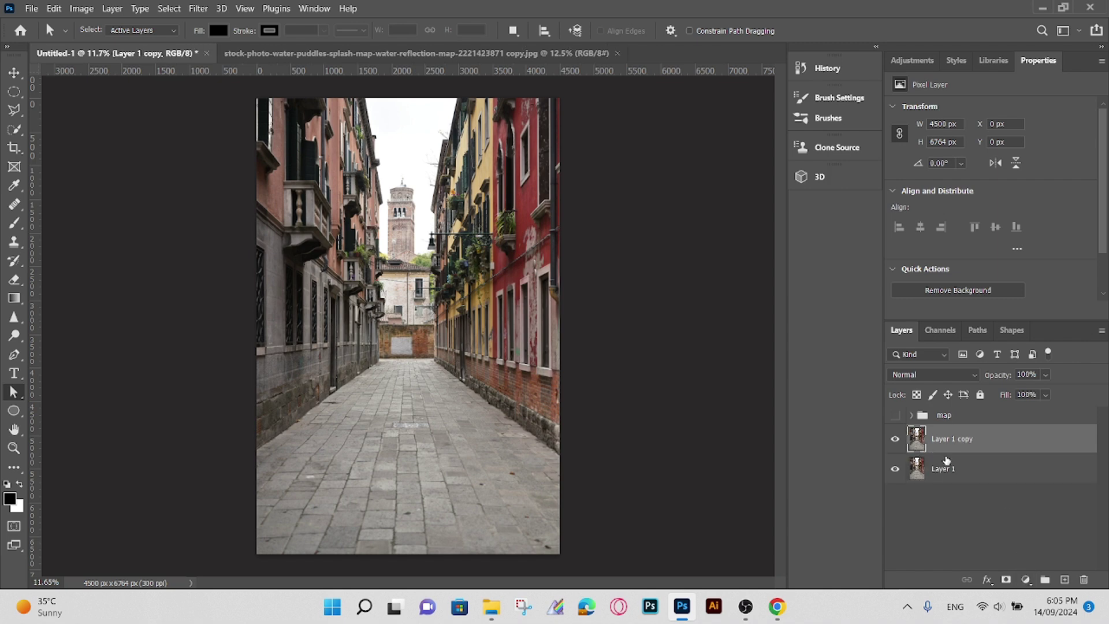
Outline the entire paving with the Polygonal Lasso, following both building bases and the foot of the far brick wall.
scroll(391, 385, "up", 3)
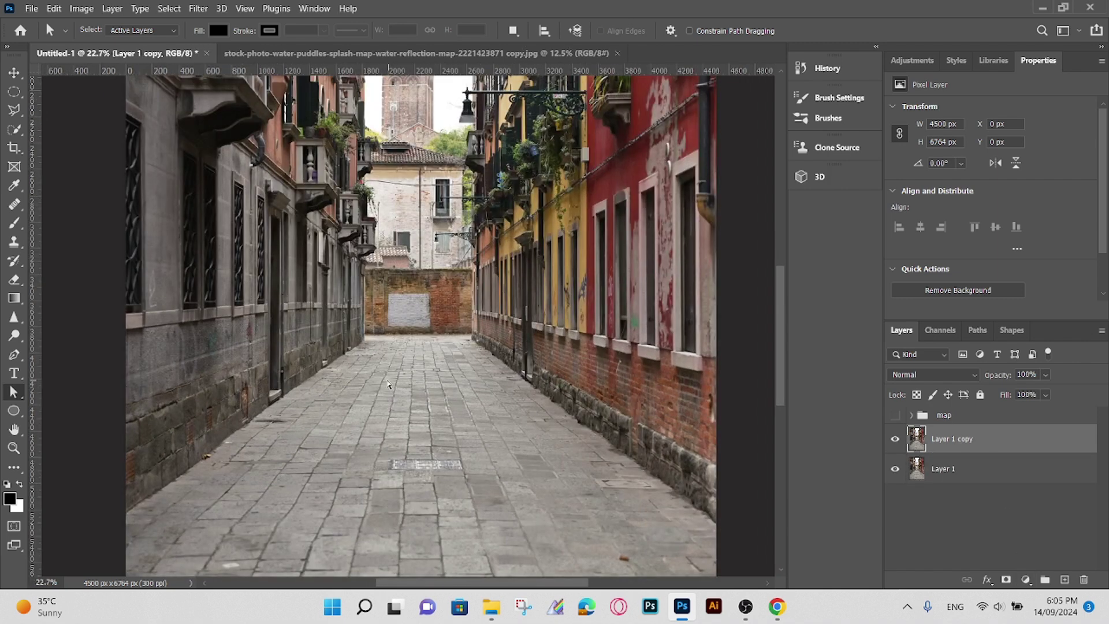
key("l")
scroll(346, 424, "up", 2)
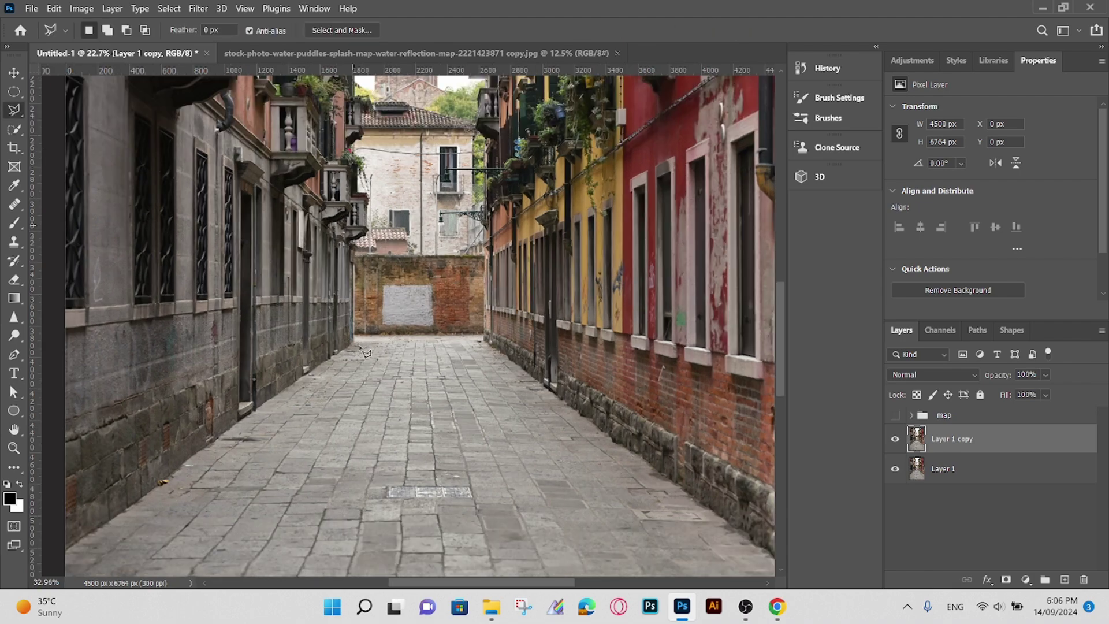
scroll(344, 422, "up", 3)
left_click(343, 416)
scroll(118, 523, "down", 4)
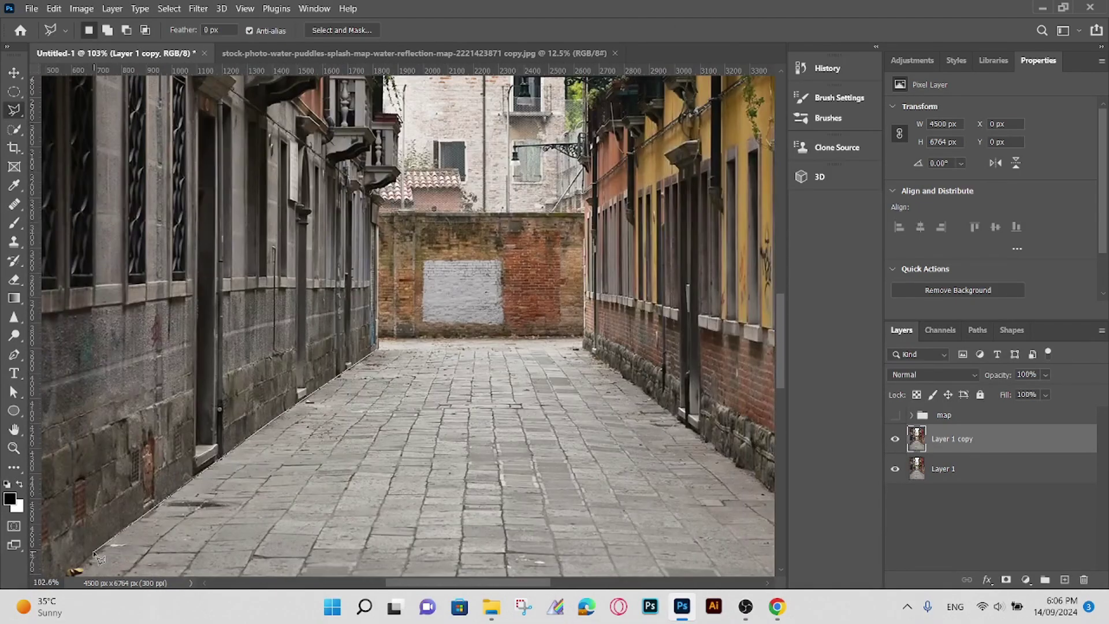
scroll(119, 525, "down", 3)
left_click(218, 532)
left_click(594, 532)
scroll(540, 439, "up", 3)
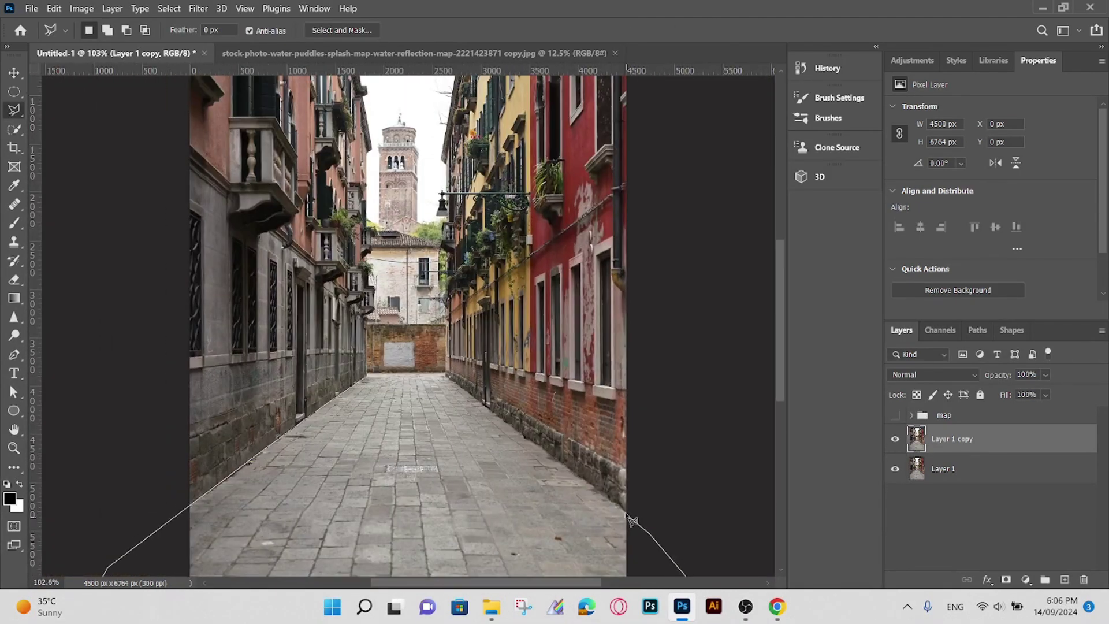
left_click(621, 509)
scroll(540, 449, "up", 5)
left_click(527, 484)
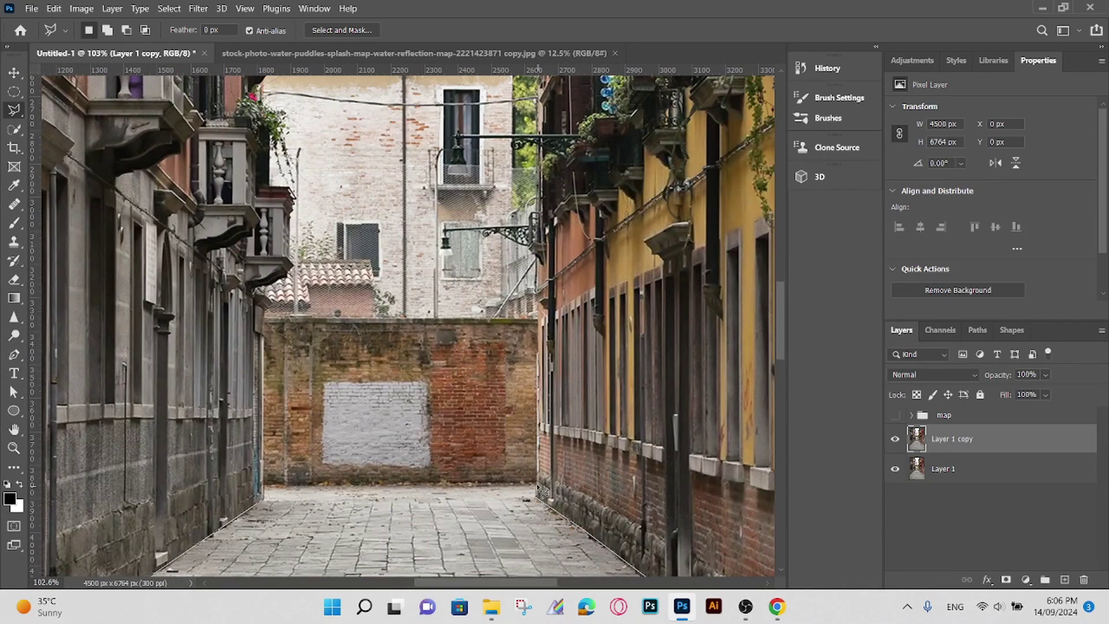
scroll(519, 485, "up", 2)
left_click(176, 552)
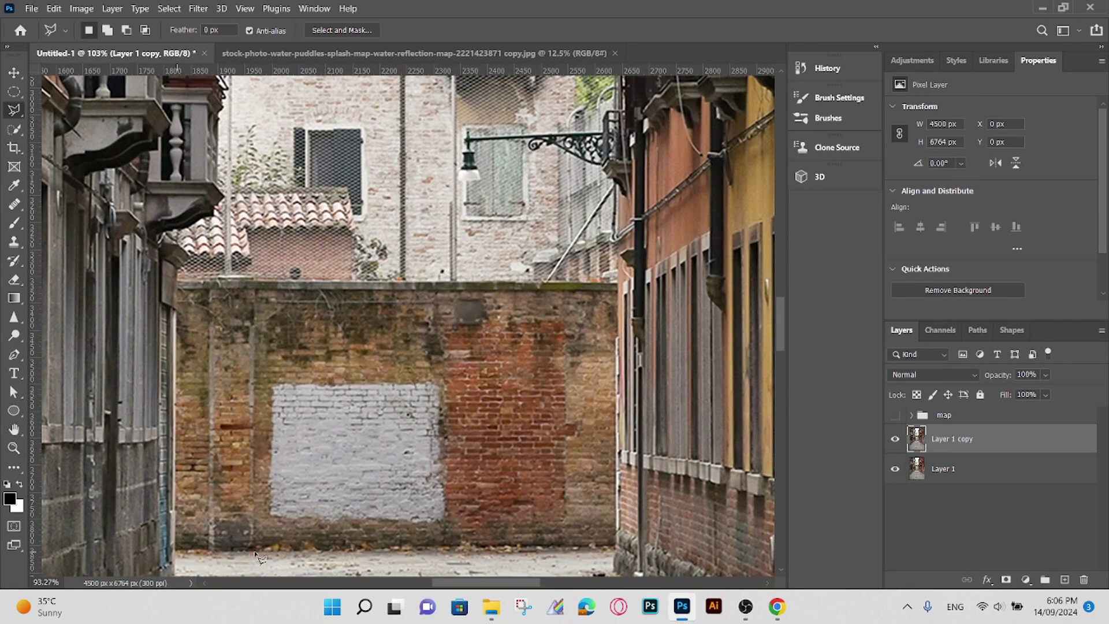
Add a layer mask to Layer 1 copy from the paving selection.
scroll(300, 524, "down", 5)
scroll(300, 524, "down", 4)
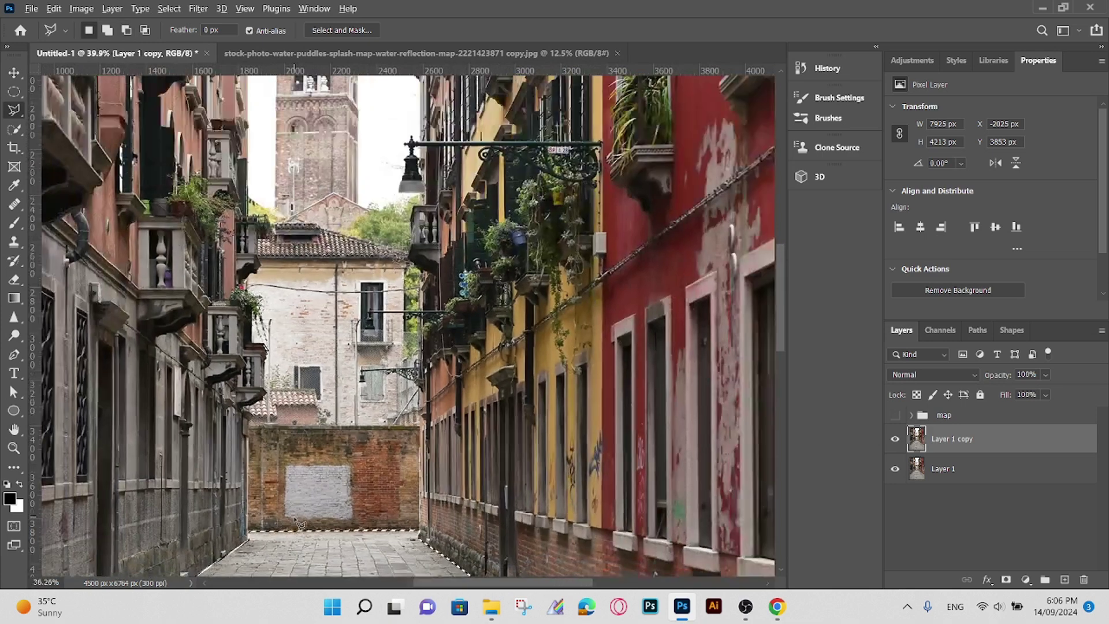
scroll(288, 525, "down", 5)
scroll(288, 527, "down", 2)
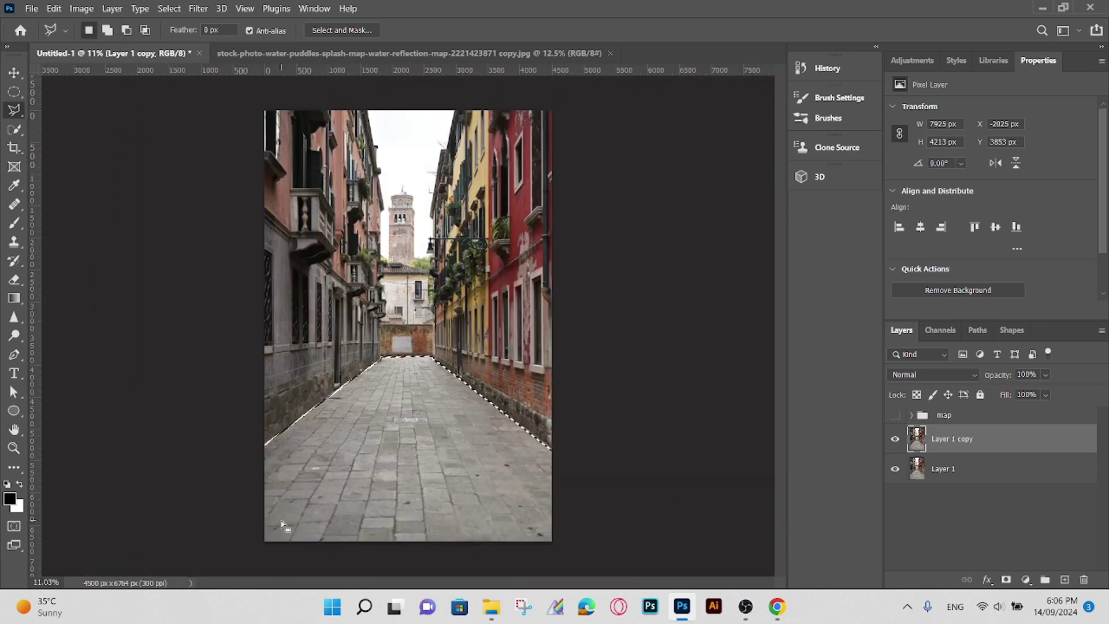
left_click(1006, 581)
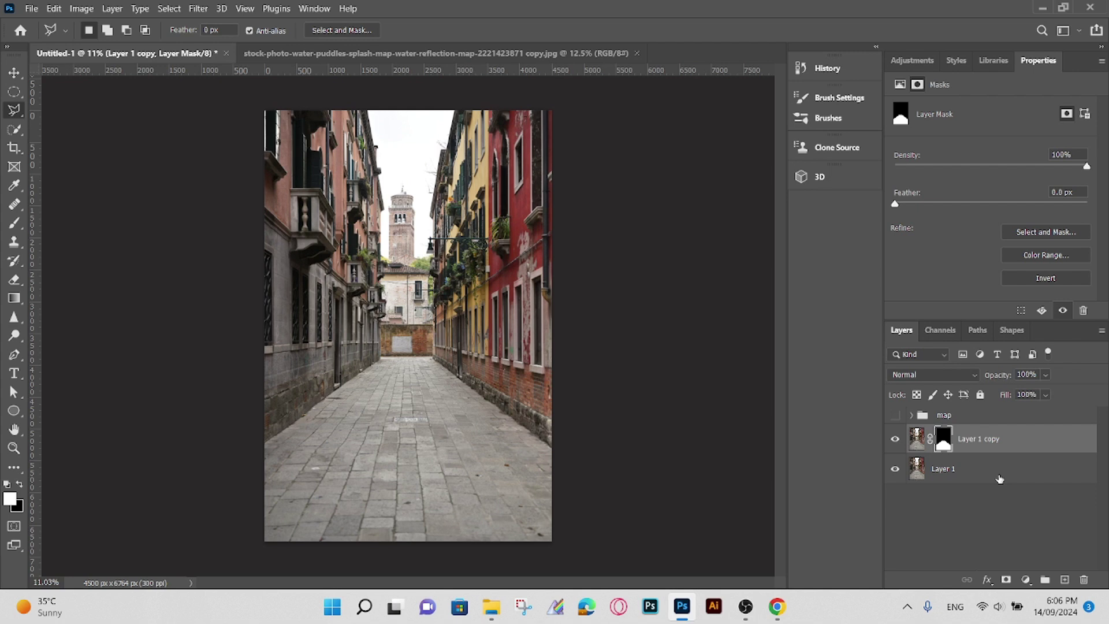
Unlink the mask of Layer 1 copy and flip only its image vertically with Free Transform.
left_click(917, 444)
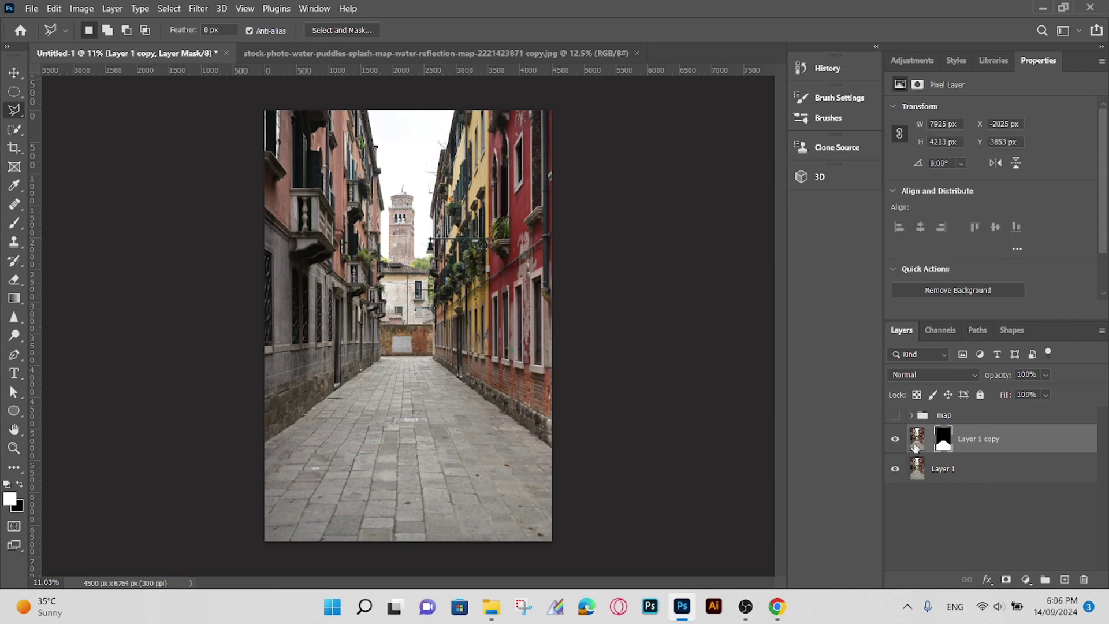
key("ctrl+t")
right_click(456, 389)
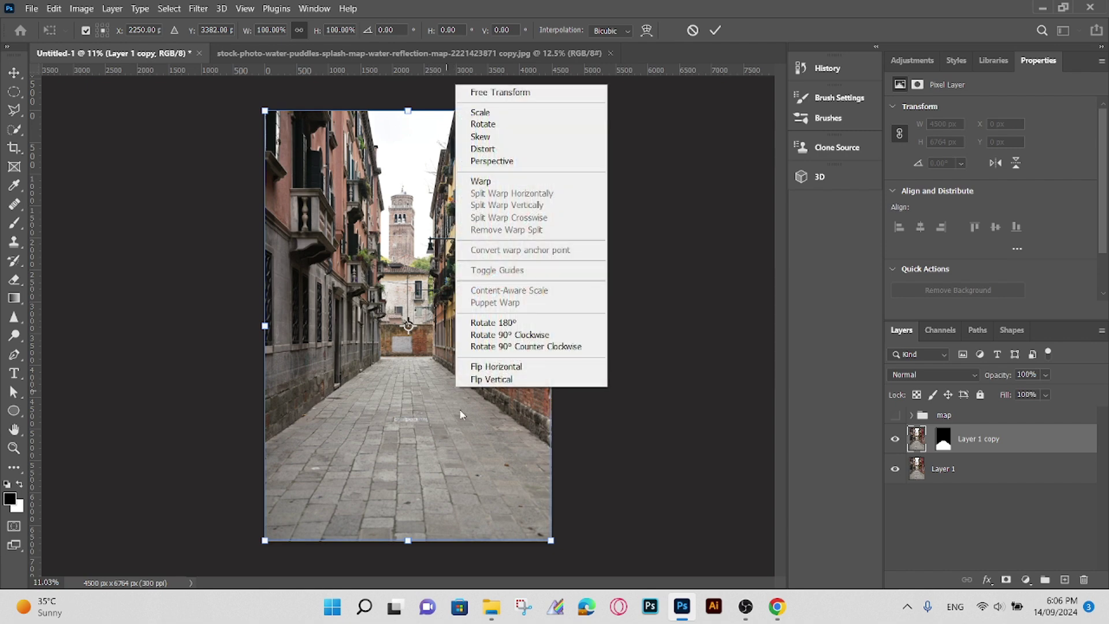
left_click(511, 382)
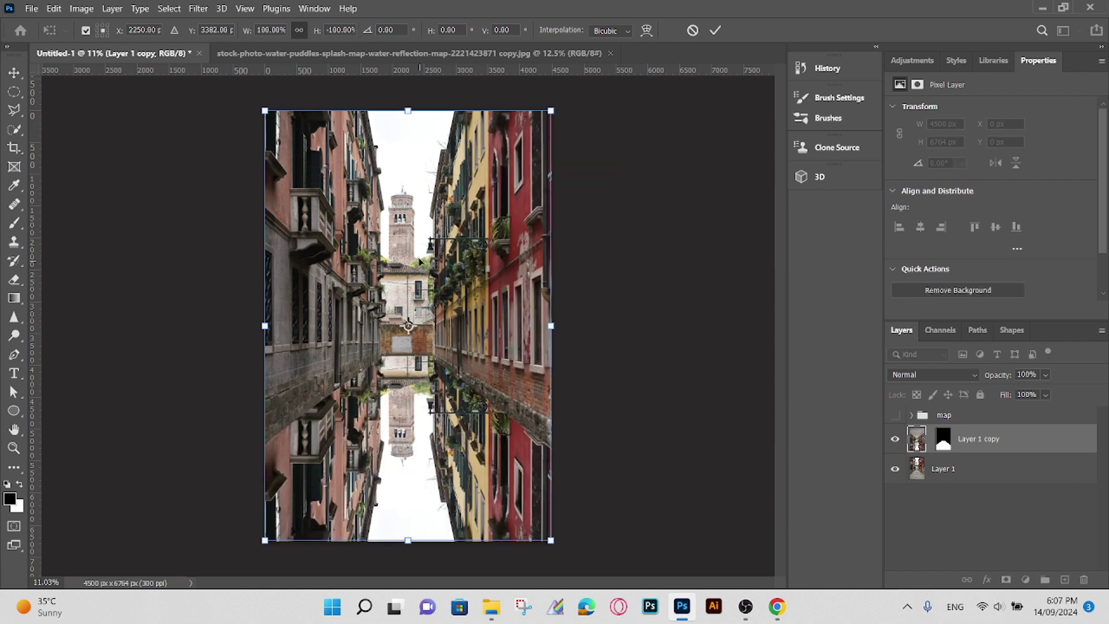
Move the flipped image down about 957 px so its brick wall meets the real wall's base, and apply the transform.
left_click_drag(420, 262, 442, 287)
scroll(418, 282, "up", 3)
scroll(438, 294, "down", 2)
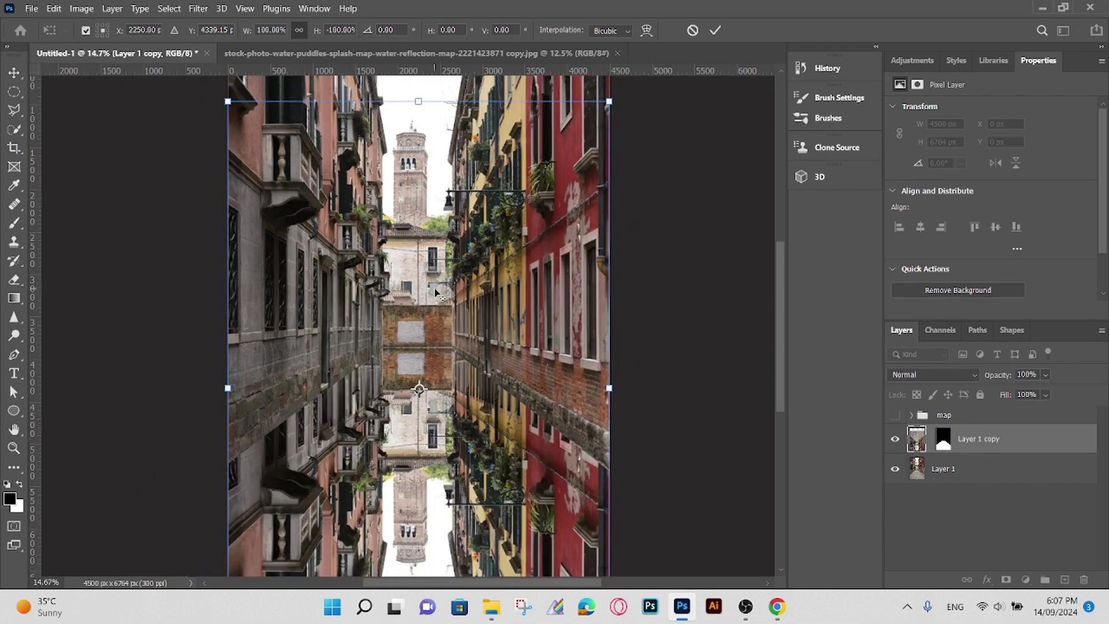
scroll(437, 293, "down", 1)
left_click(716, 30)
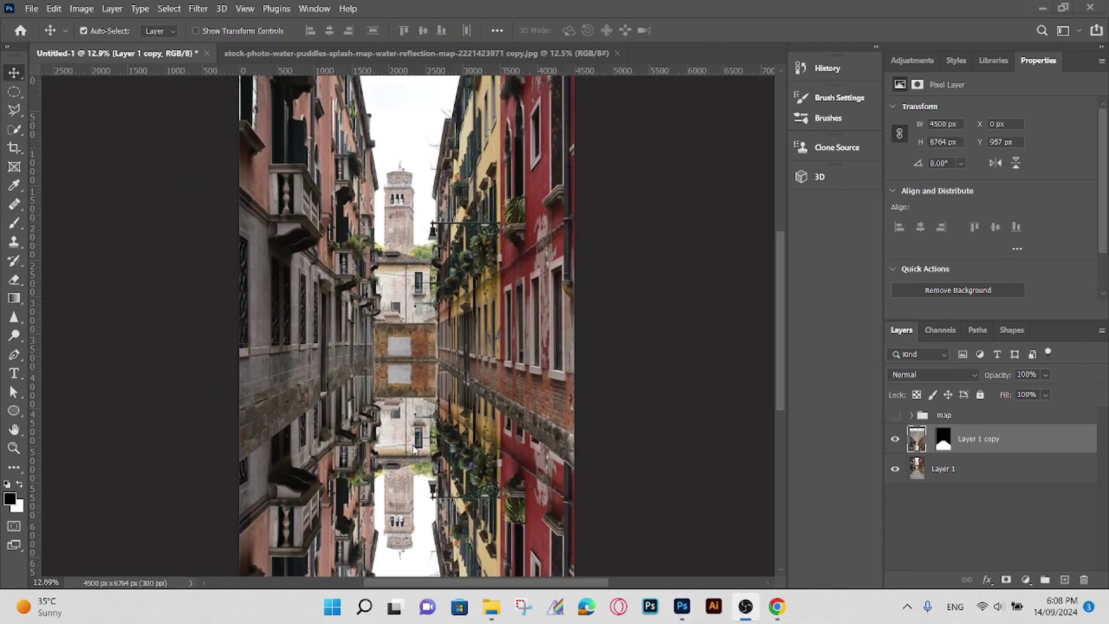
Put Layer 1 copy into a new group and rename the layer "reflection".
scroll(439, 427, "down", 2)
scroll(450, 418, "up", 2)
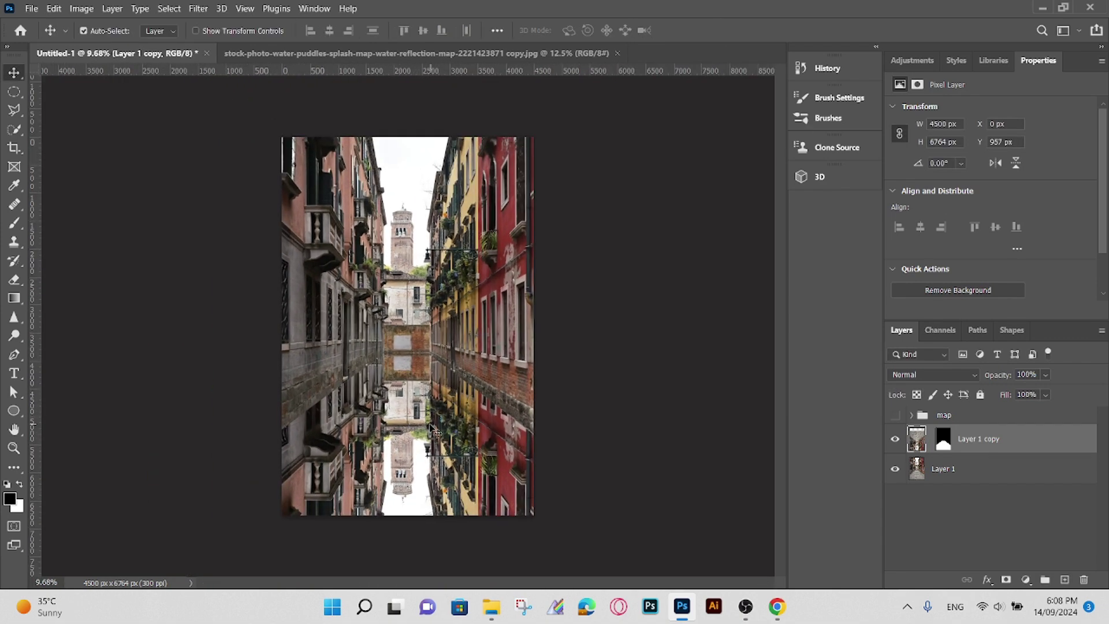
key("ctrl+g")
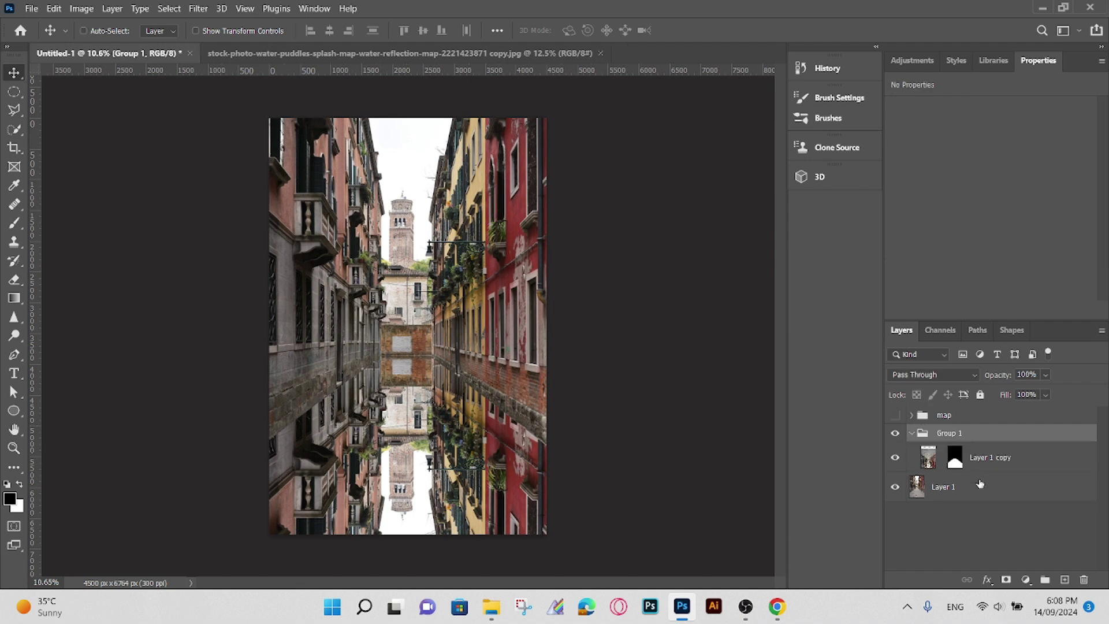
double_click(945, 434)
left_click(989, 459)
double_click(989, 458)
type("reflection")
key("Return")
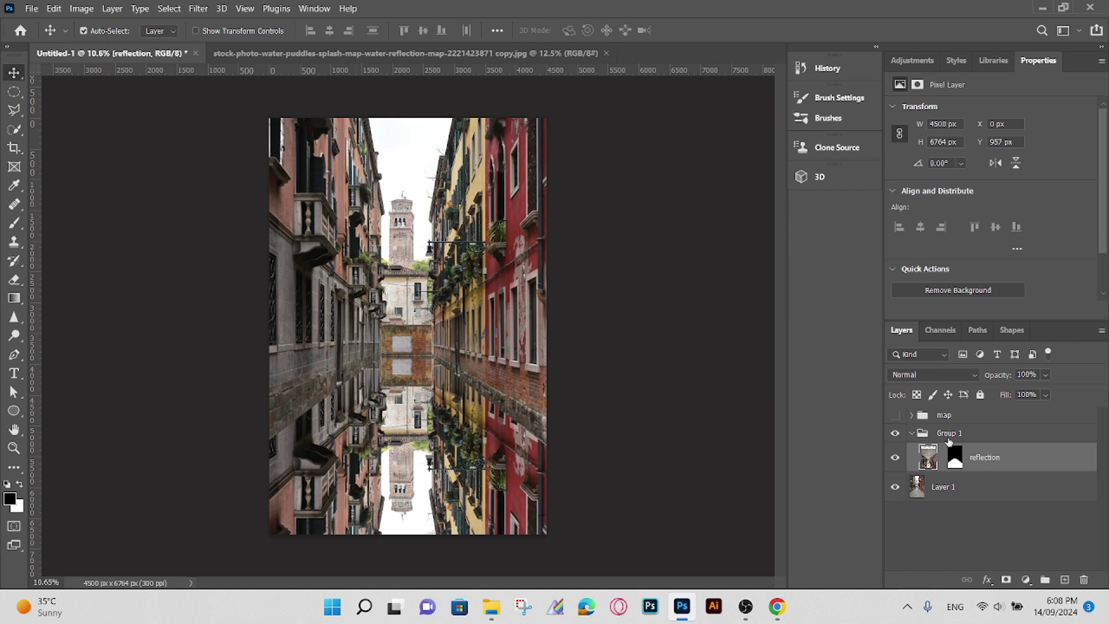
Collapse Group 1 and load the Alpha 1 channel as a new selection.
left_click(959, 433)
left_click(911, 433)
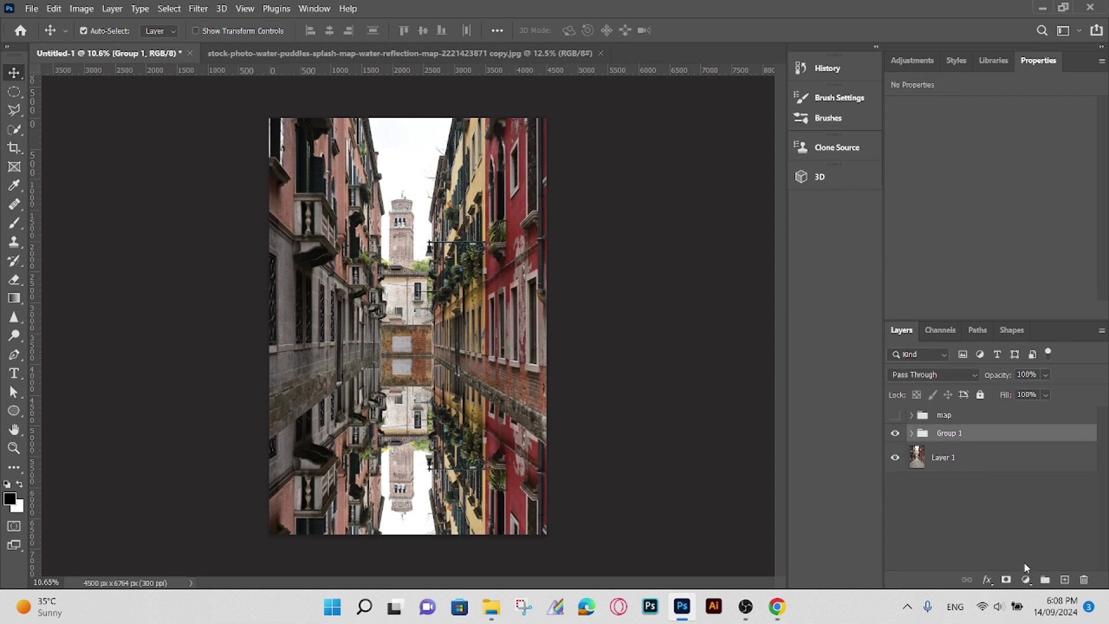
left_click(173, 9)
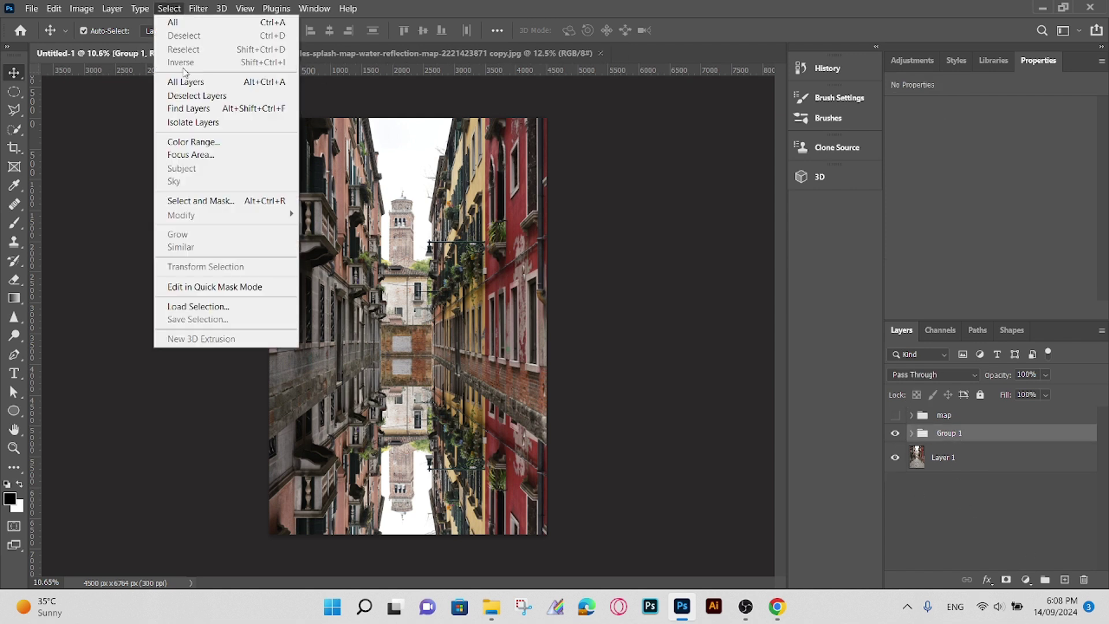
left_click(189, 307)
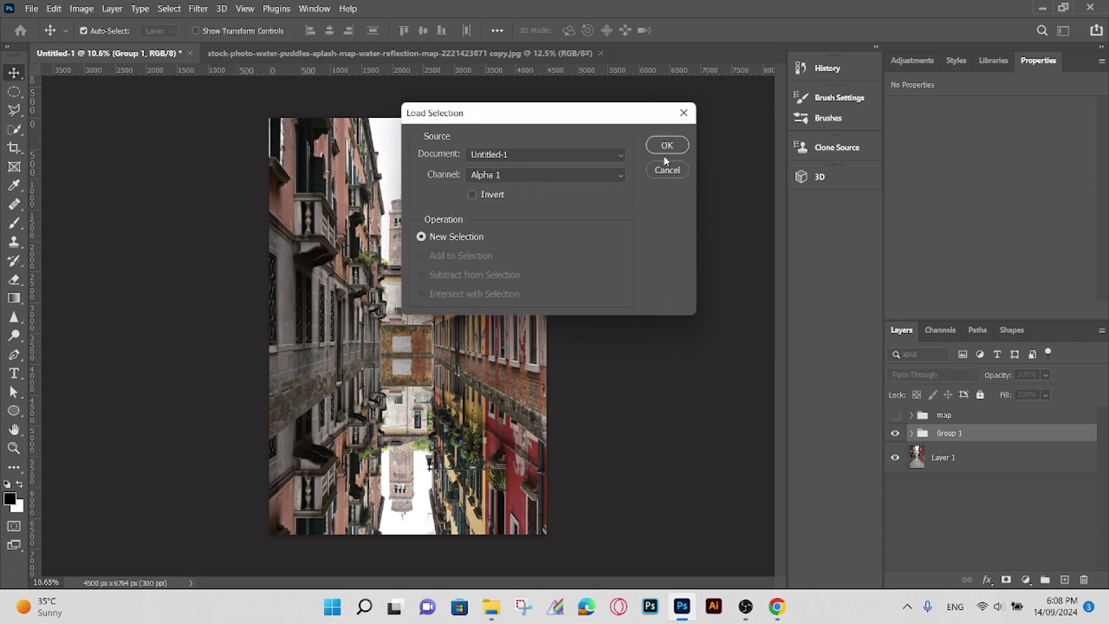
left_click(620, 175)
left_click(600, 175)
left_click(667, 145)
Add a layer mask to Group 1 from the loaded puddle selection and check the reflections on the paving.
left_click(940, 330)
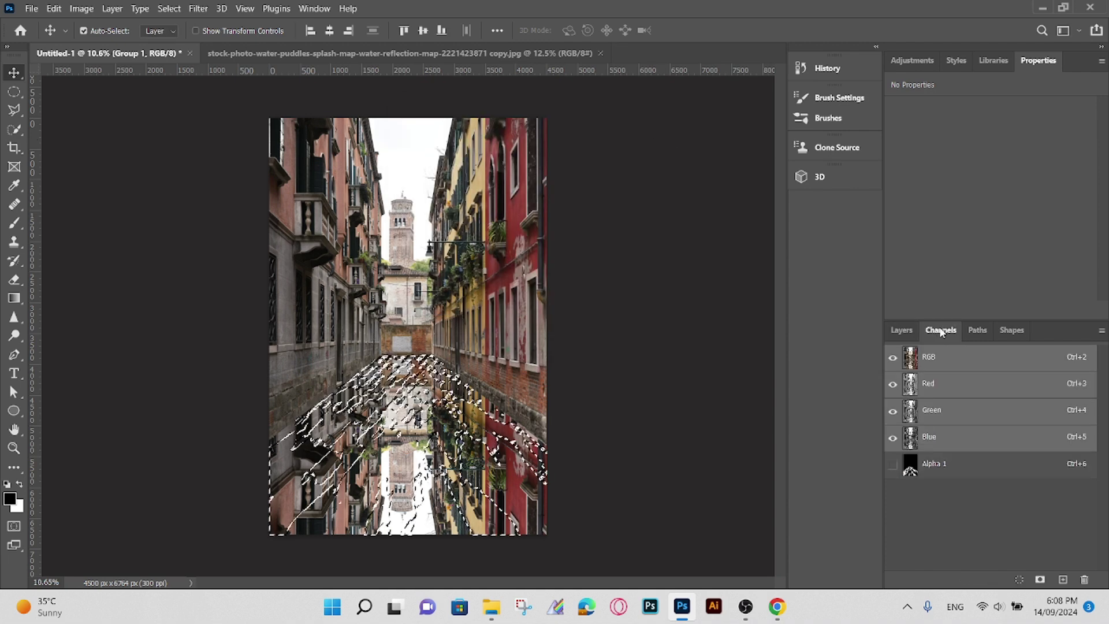
left_click(901, 330)
left_click(1006, 579)
scroll(542, 468, "up", 2)
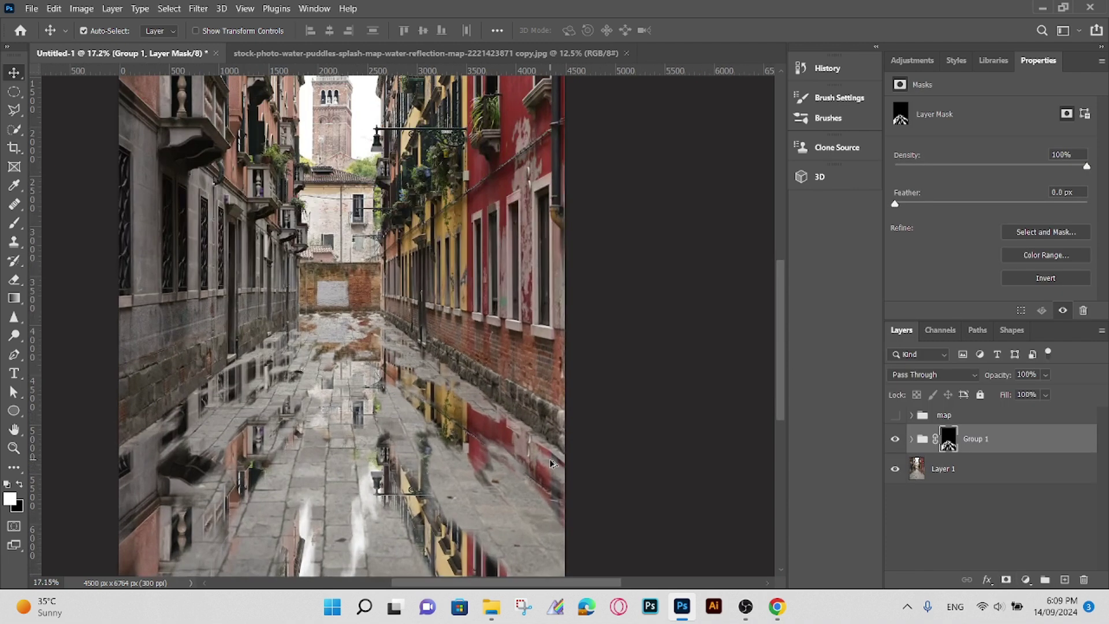
scroll(542, 468, "down", 1)
scroll(542, 468, "down", 3)
scroll(527, 468, "down", 2)
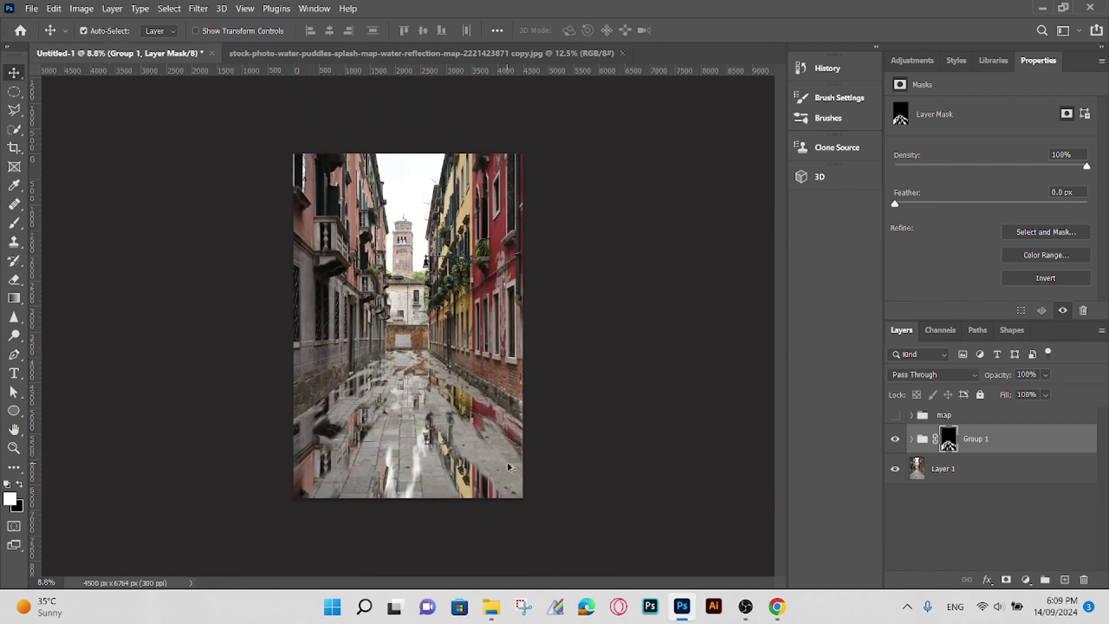
scroll(508, 468, "up", 1)
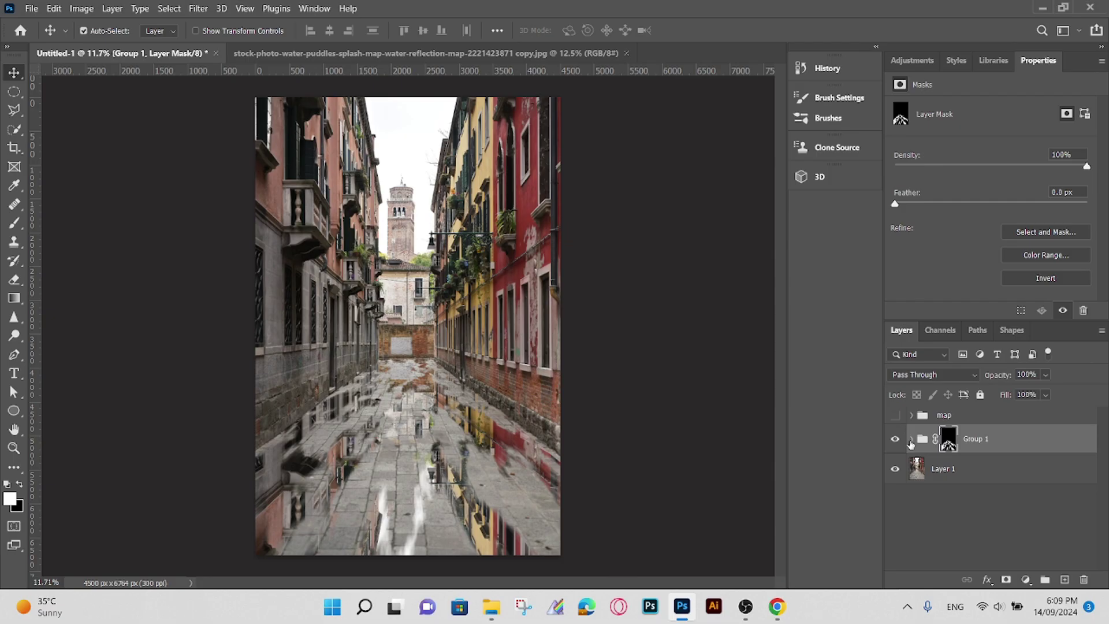
Expand Group 1 and add a Gradient Map adjustment above the reflection layer.
left_click(911, 440)
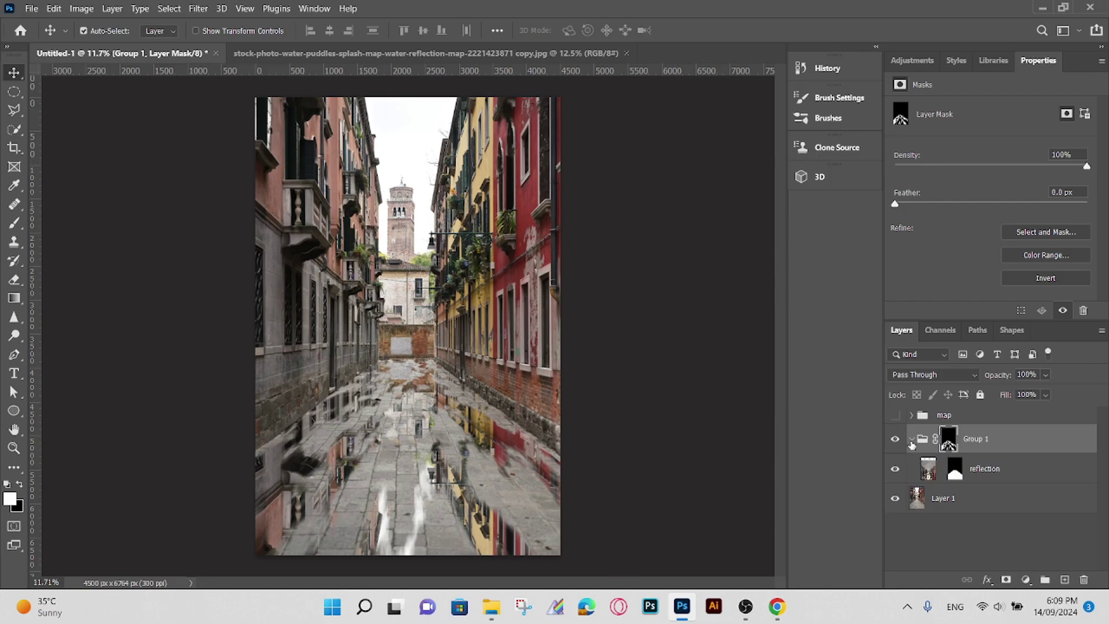
left_click(1002, 477)
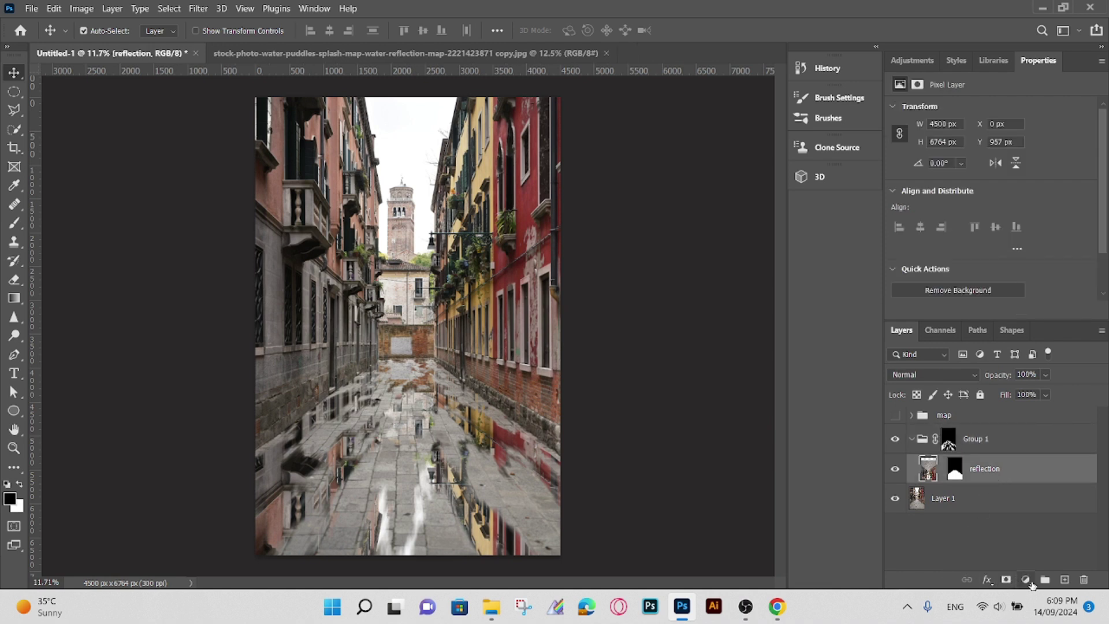
left_click(1026, 580)
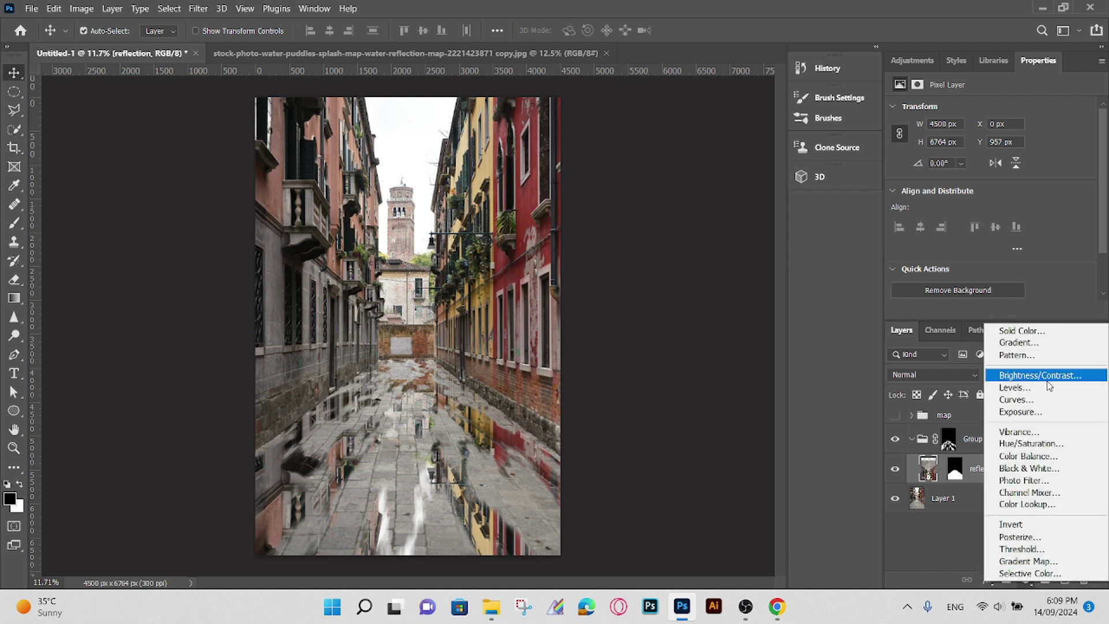
left_click(1094, 561)
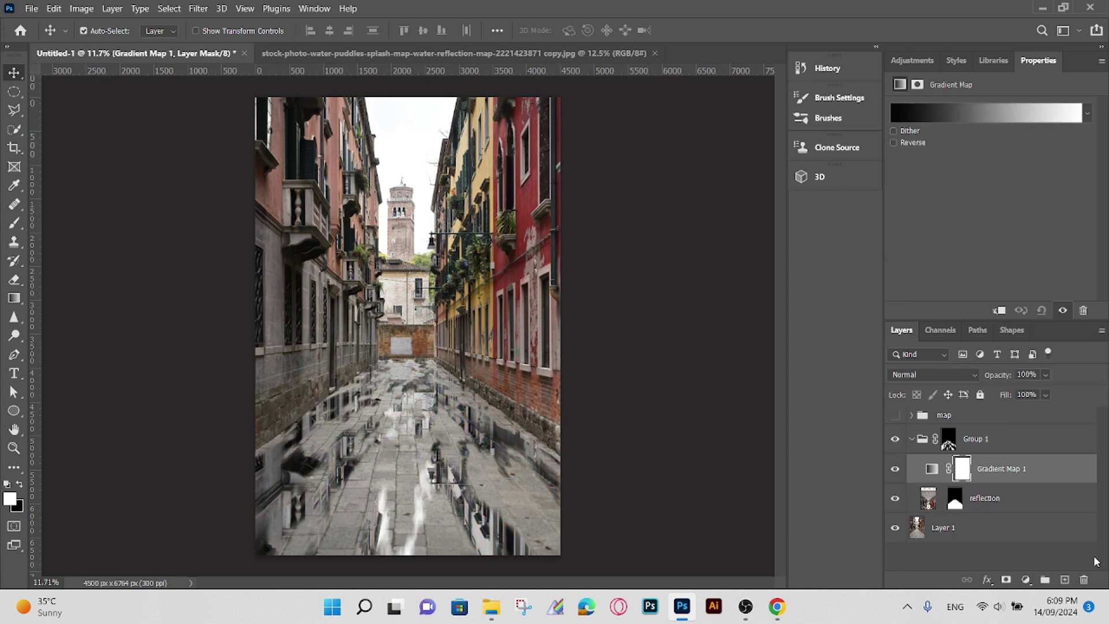
Hide Gradient Map 1 and recolour its gradient's white stop at 99% with a light grey sampled from the paving.
left_click(896, 469)
left_click(931, 469)
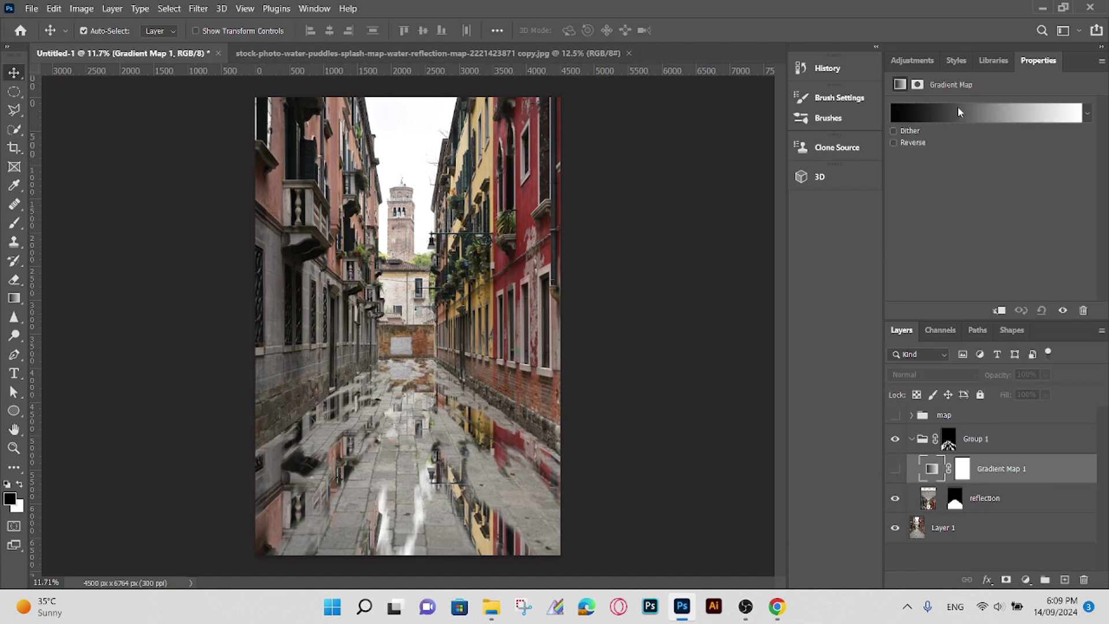
left_click(959, 113)
left_click_drag(860, 435, 858, 434)
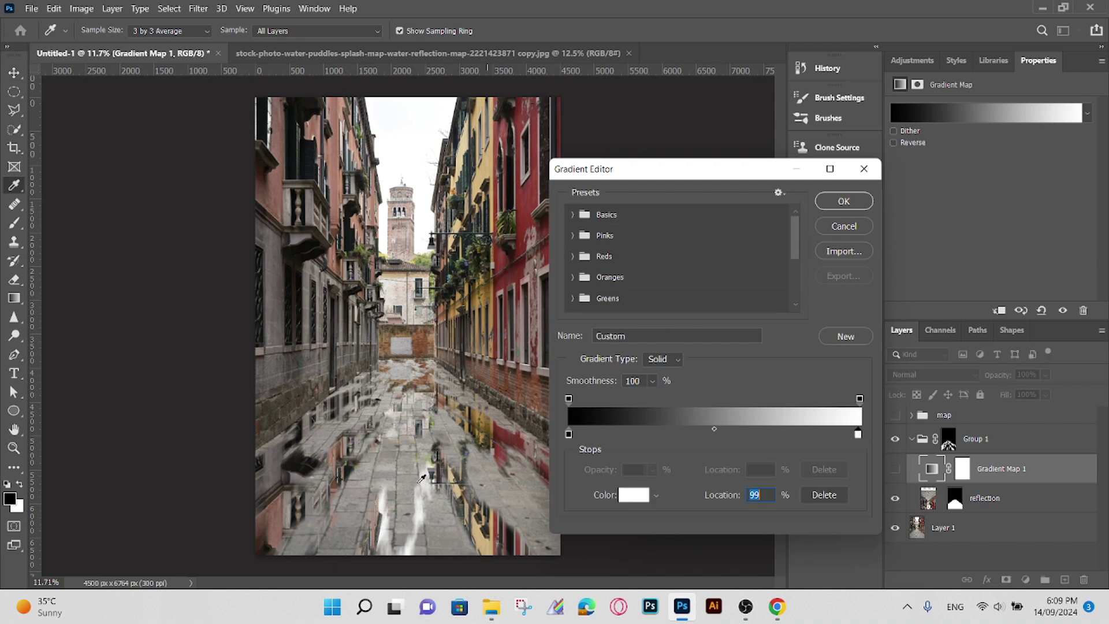
left_click(389, 463)
Recolour the gradient's black stop with grey 8f8c87 sampled from the paving, and show Gradient Map 1 again.
left_click(568, 434)
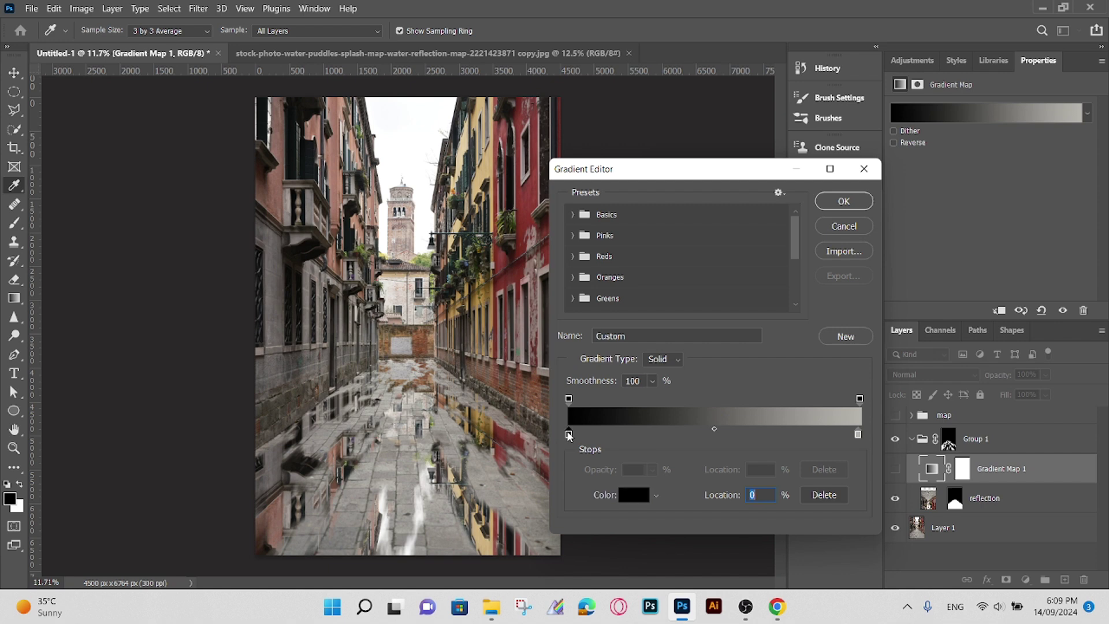
double_click(568, 434)
left_click(396, 491)
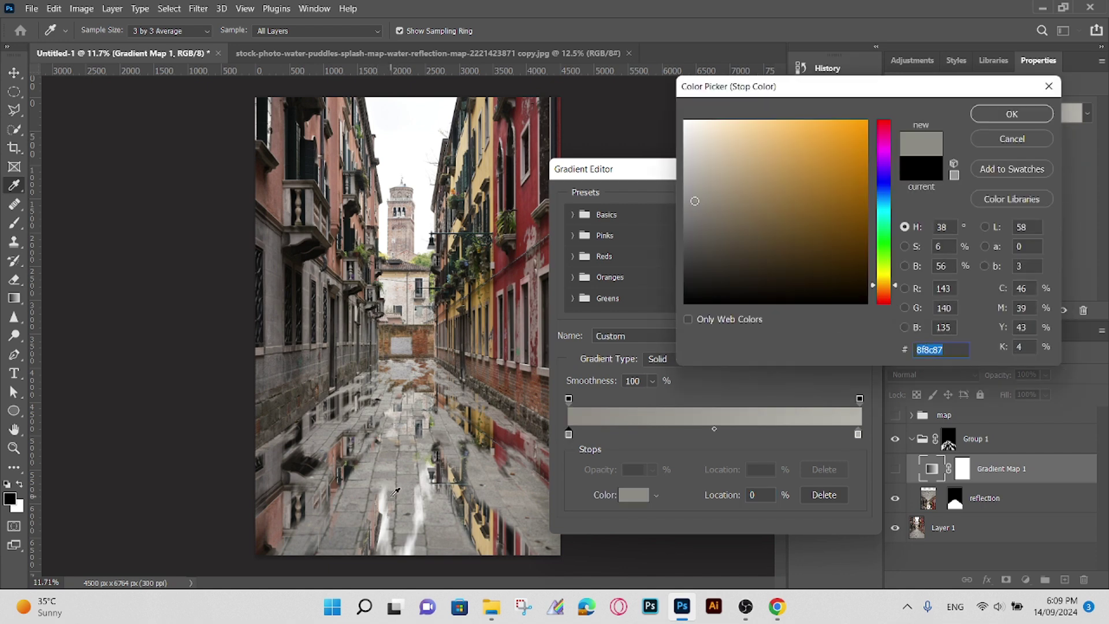
left_click(1011, 114)
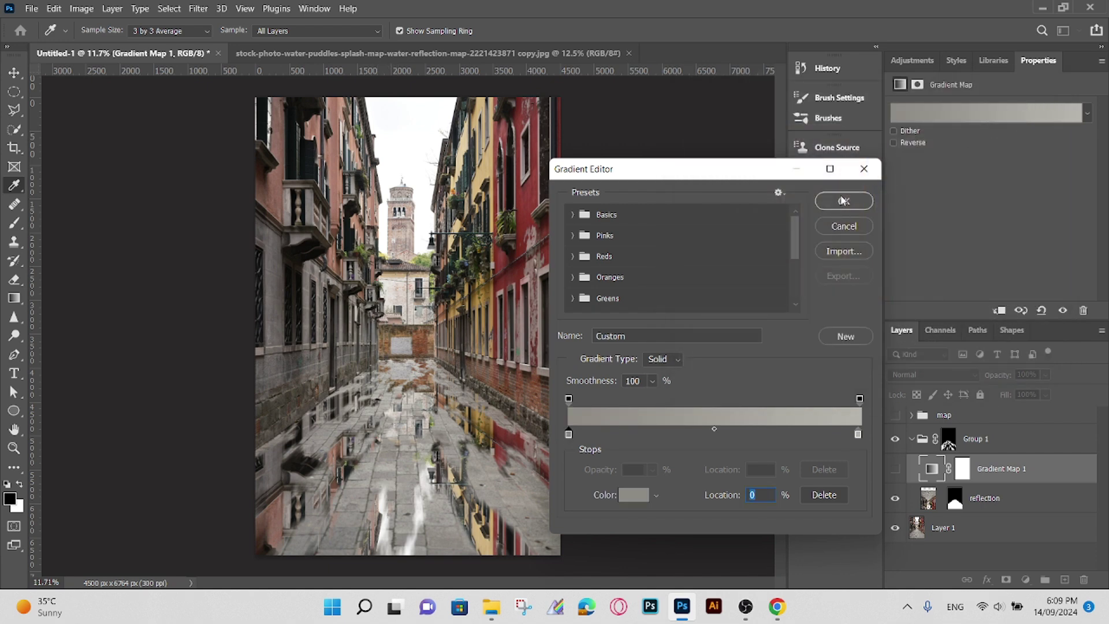
left_click(842, 200)
left_click(896, 468)
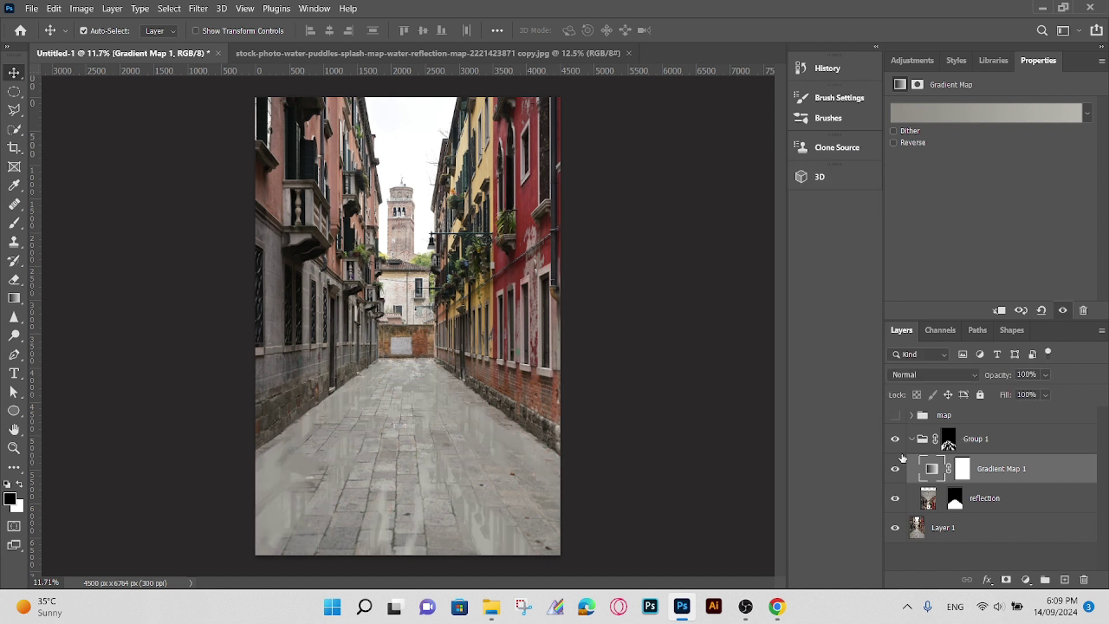
Lower the opacity of Gradient Map 1 to 30%, comparing the tint of the puddle reflections.
left_click_drag(1059, 389, 809, 402)
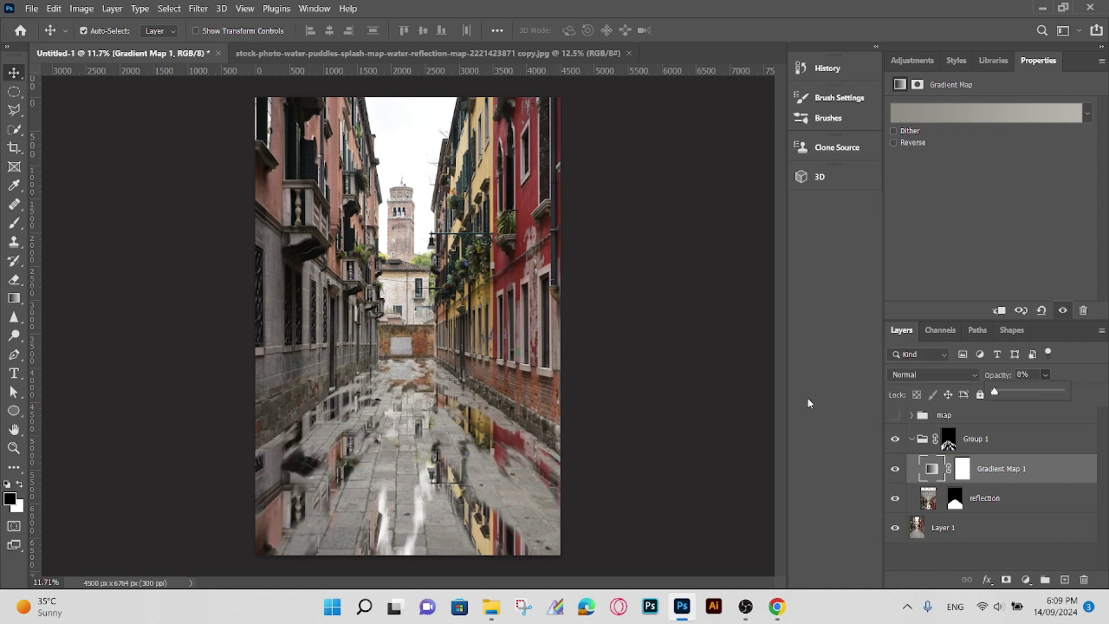
left_click_drag(994, 394, 1012, 394)
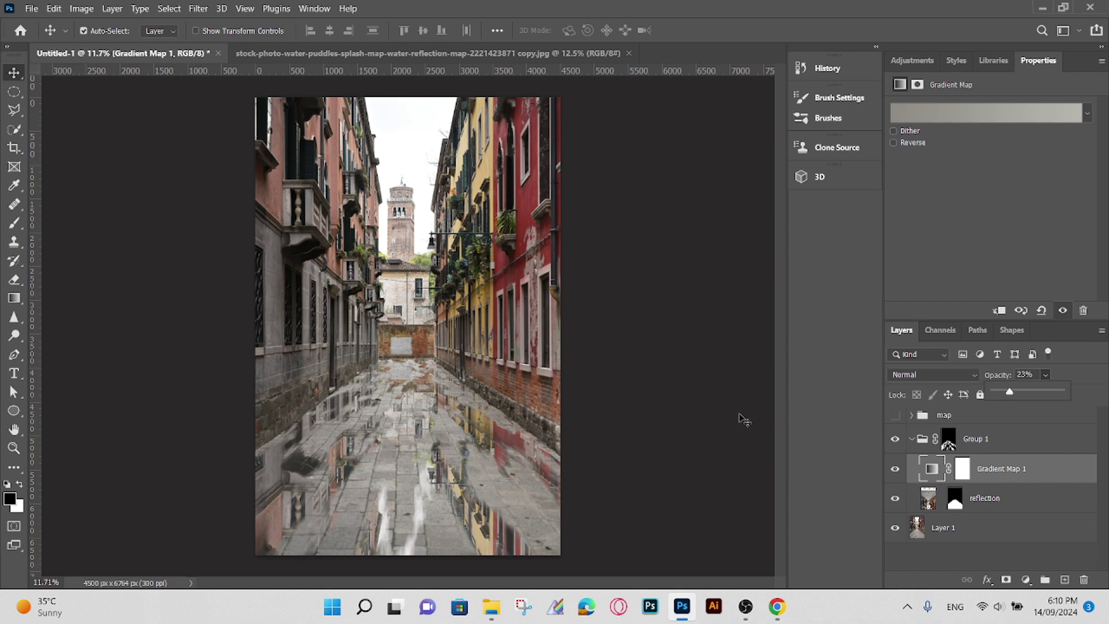
scroll(432, 442, "up", 3)
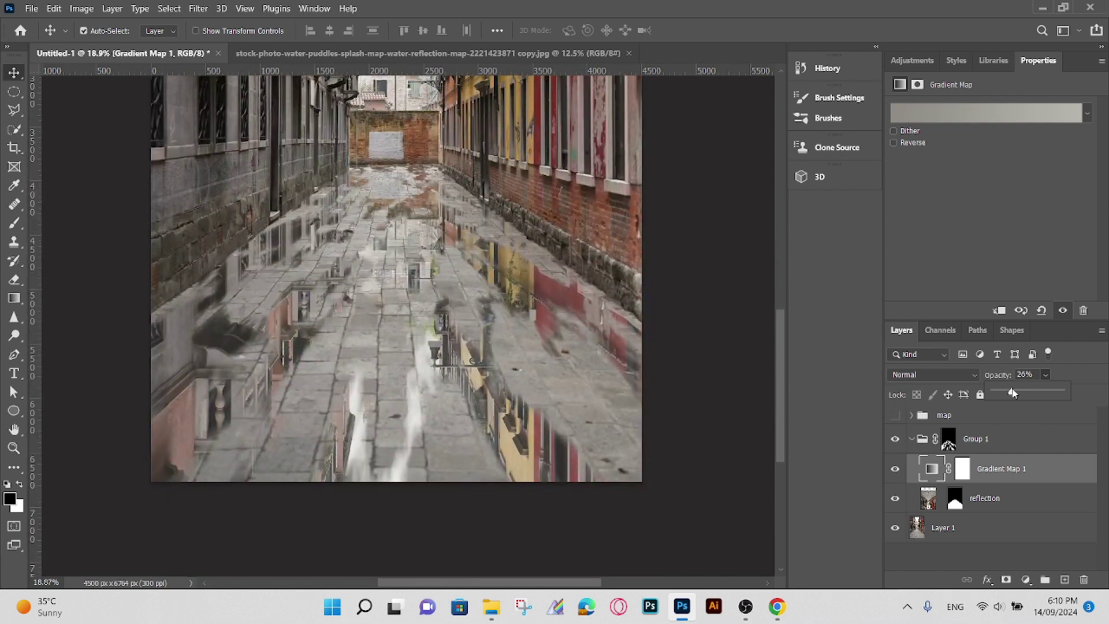
scroll(422, 347, "down", 3)
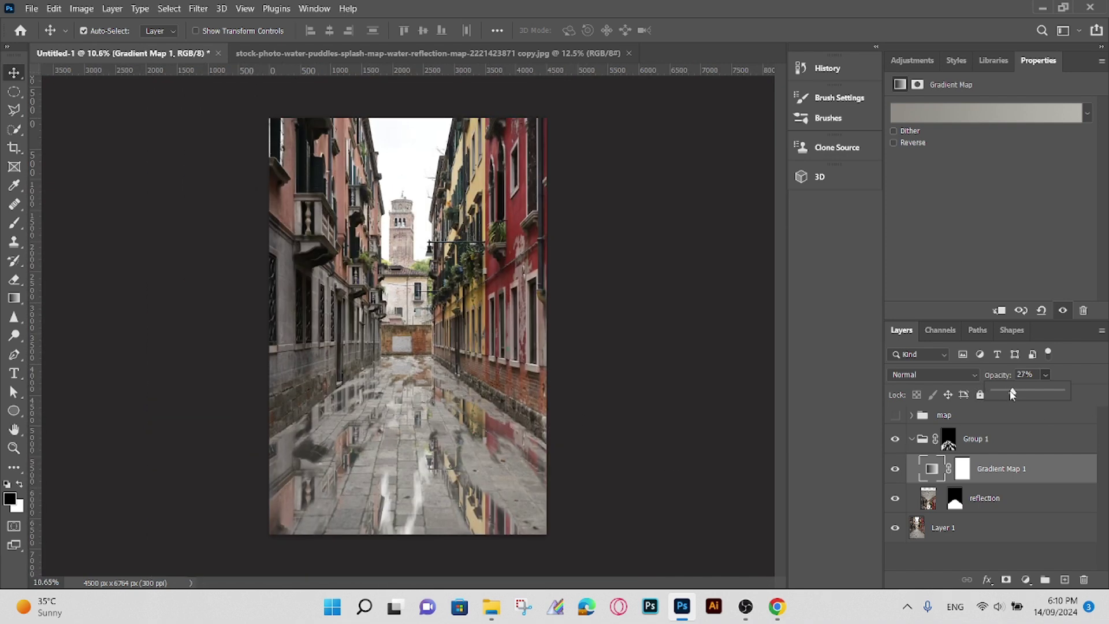
scroll(527, 442, "up", 3)
scroll(569, 459, "down", 2)
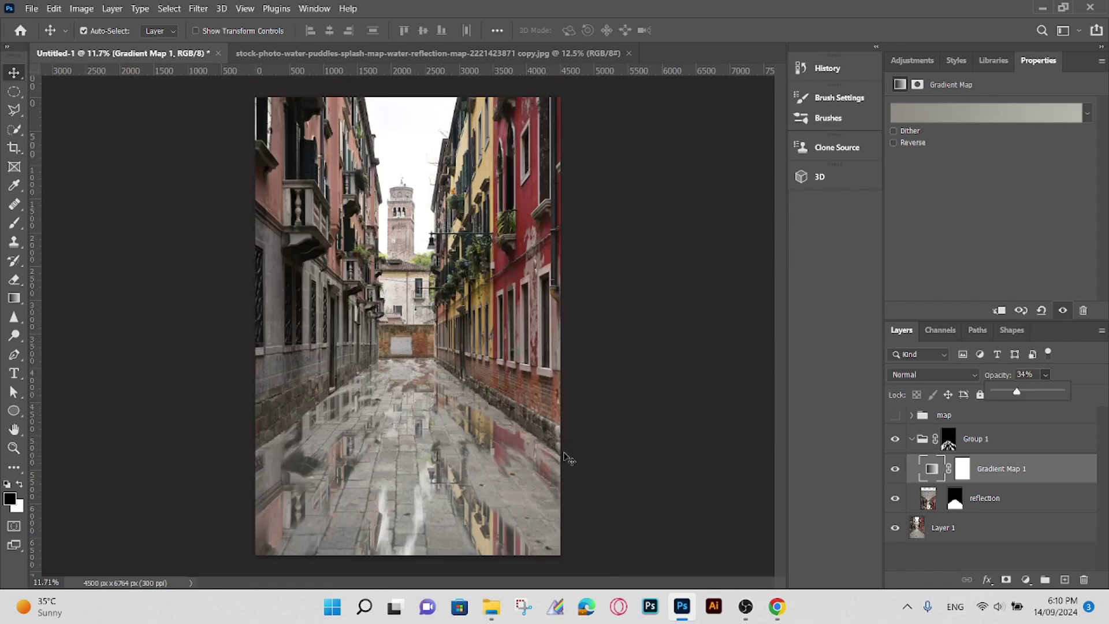
scroll(345, 441, "down", 2)
scroll(358, 460, "up", 3)
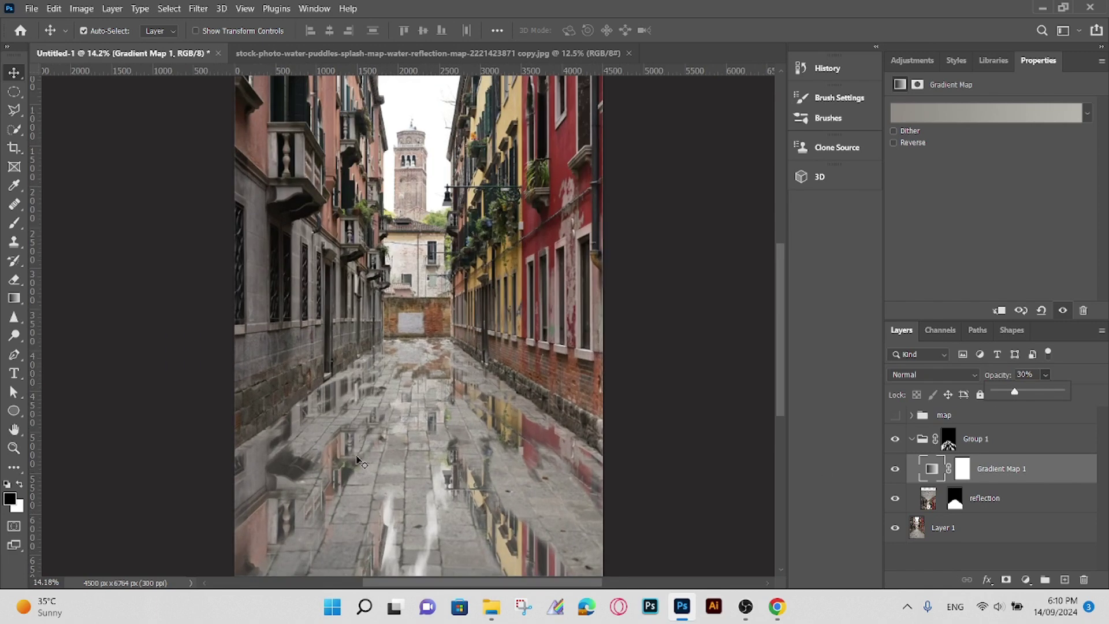
scroll(368, 437, "down", 2)
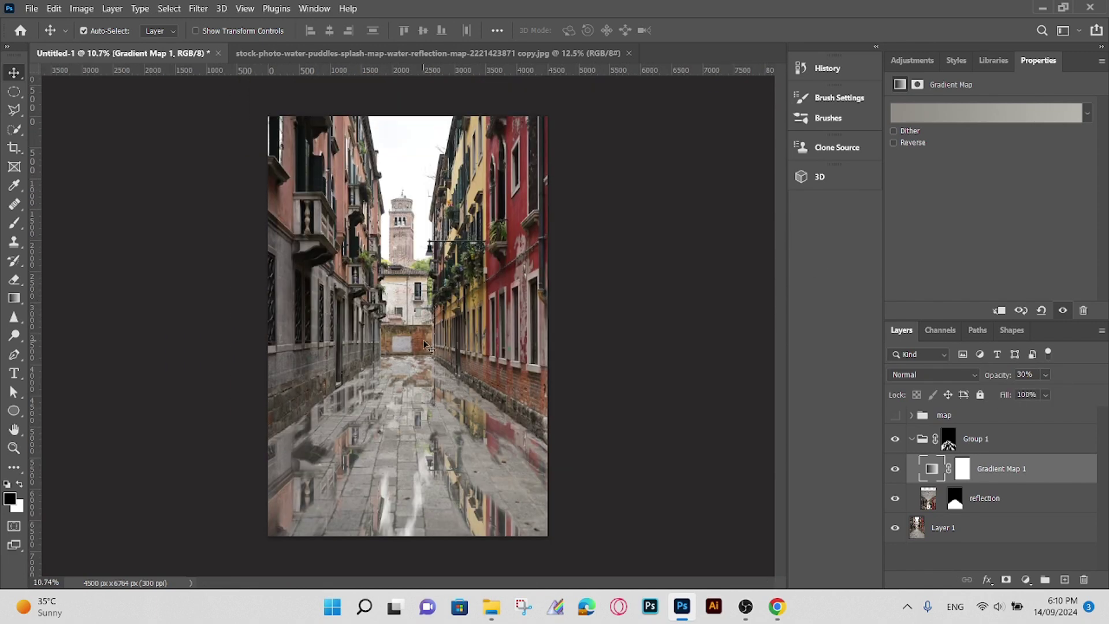
scroll(417, 340, "up", 2)
left_click(918, 440)
right_click(985, 498)
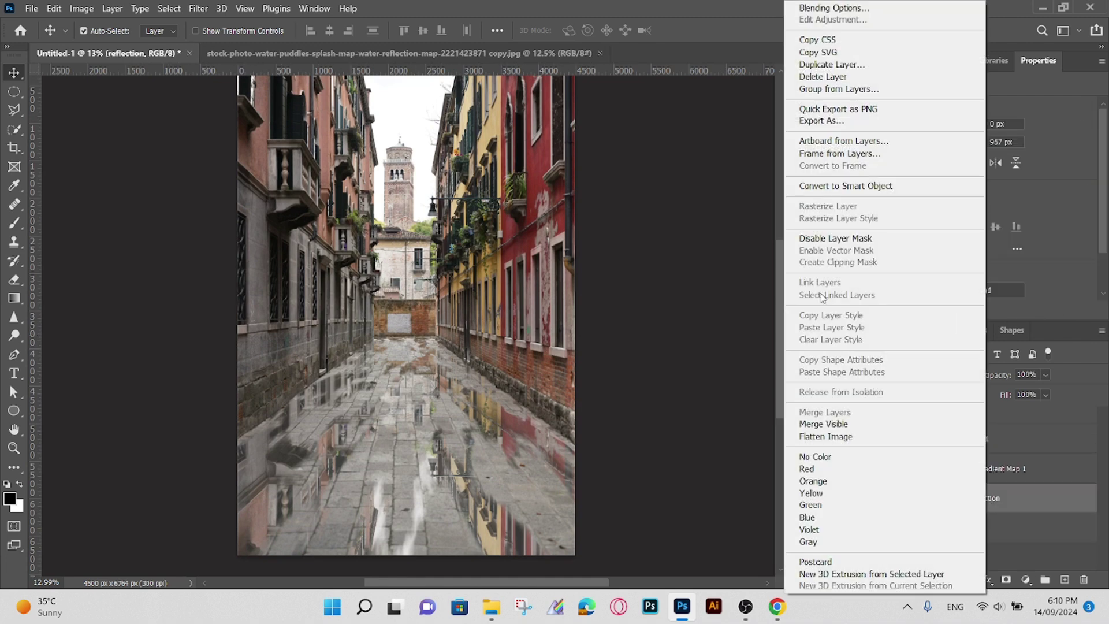
key("Escape")
Add an unclipped Curves adjustment above Gradient Map 1 and pull its white point inward to brighten the reflections.
left_click(919, 442)
left_click(1026, 579)
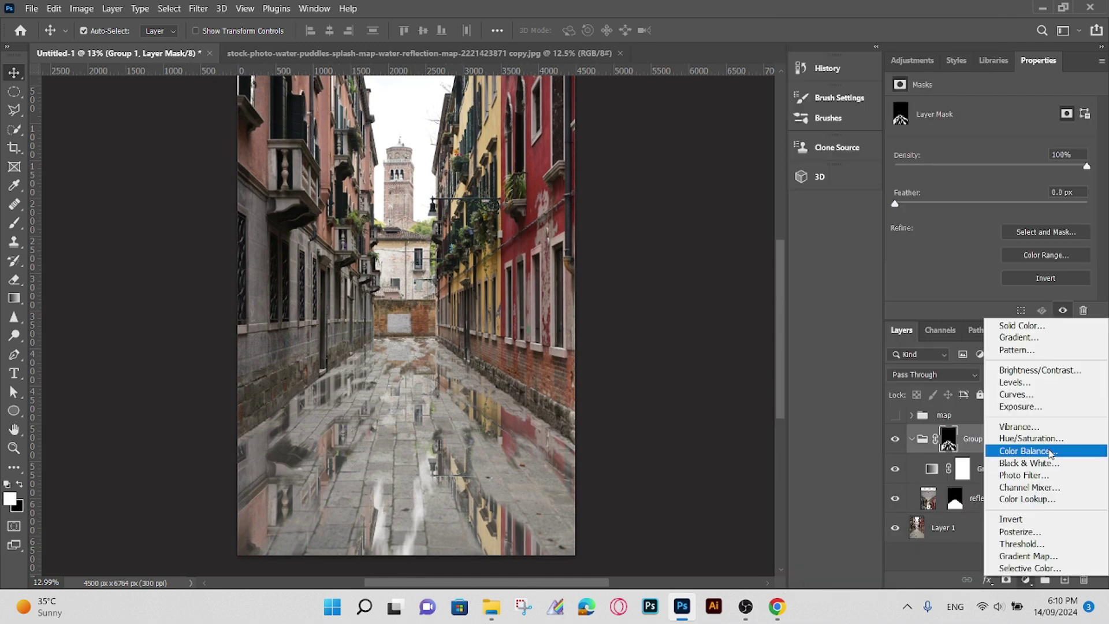
left_click(1034, 395)
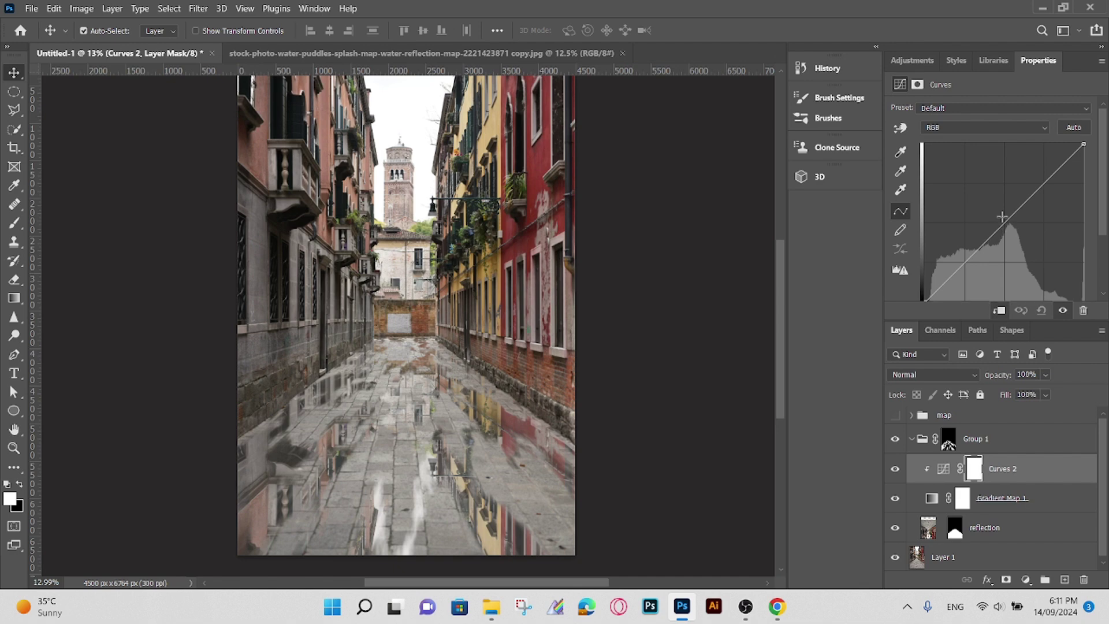
left_click_drag(999, 227, 1020, 144)
scroll(751, 364, "down", 3)
left_click(1069, 478)
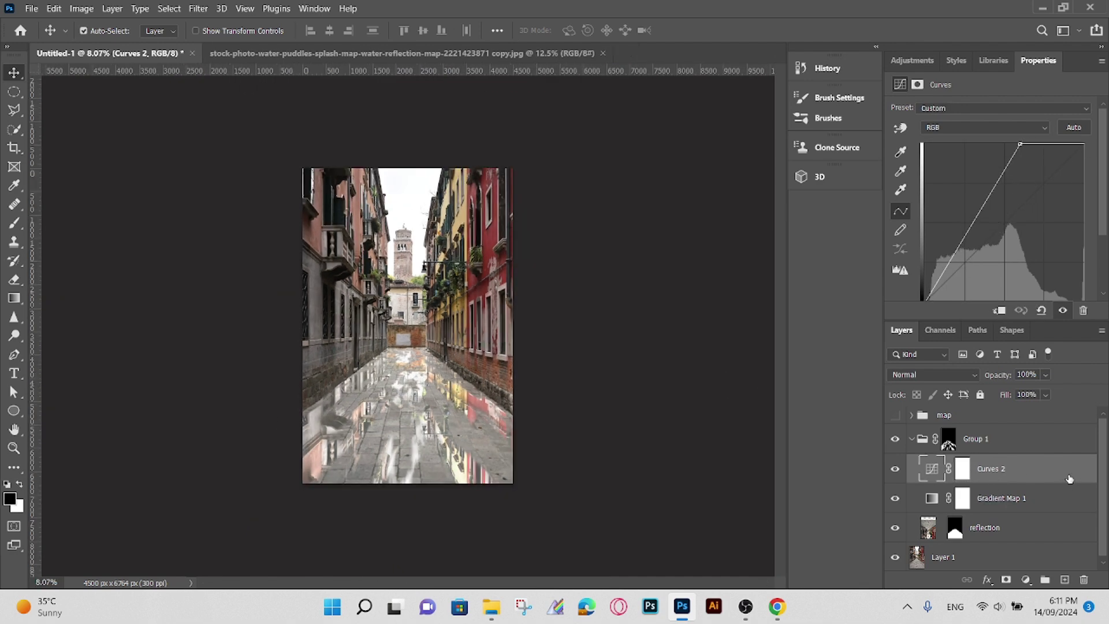
In the Curves 2 blending options, split the Underlying Layer black Blend If slider to 0 / 255.
double_click(1064, 477)
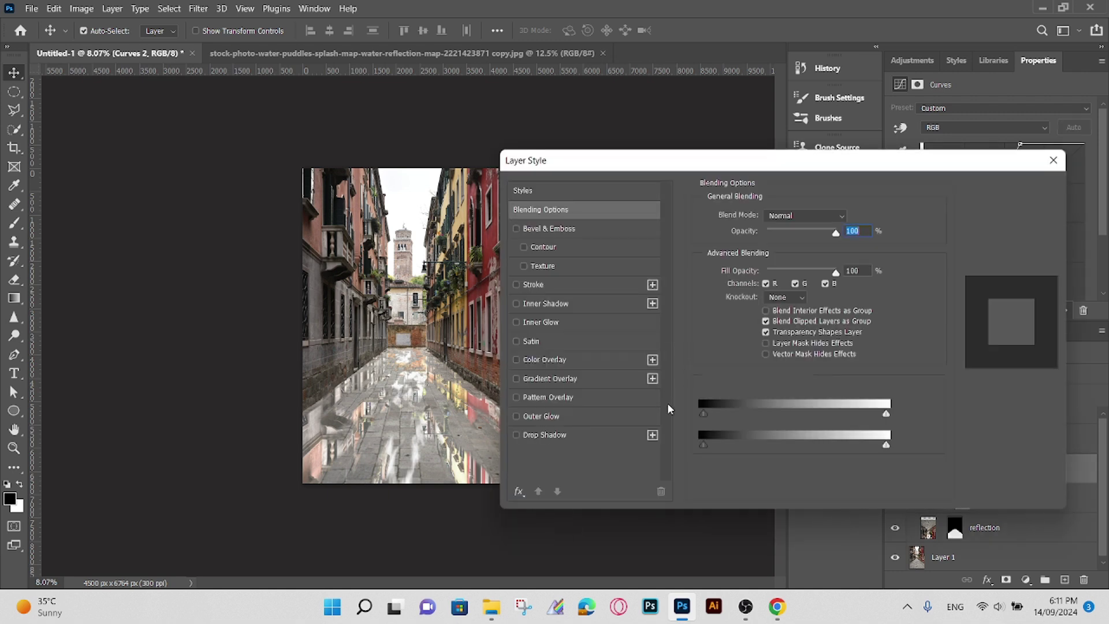
left_click_drag(704, 445, 928, 444)
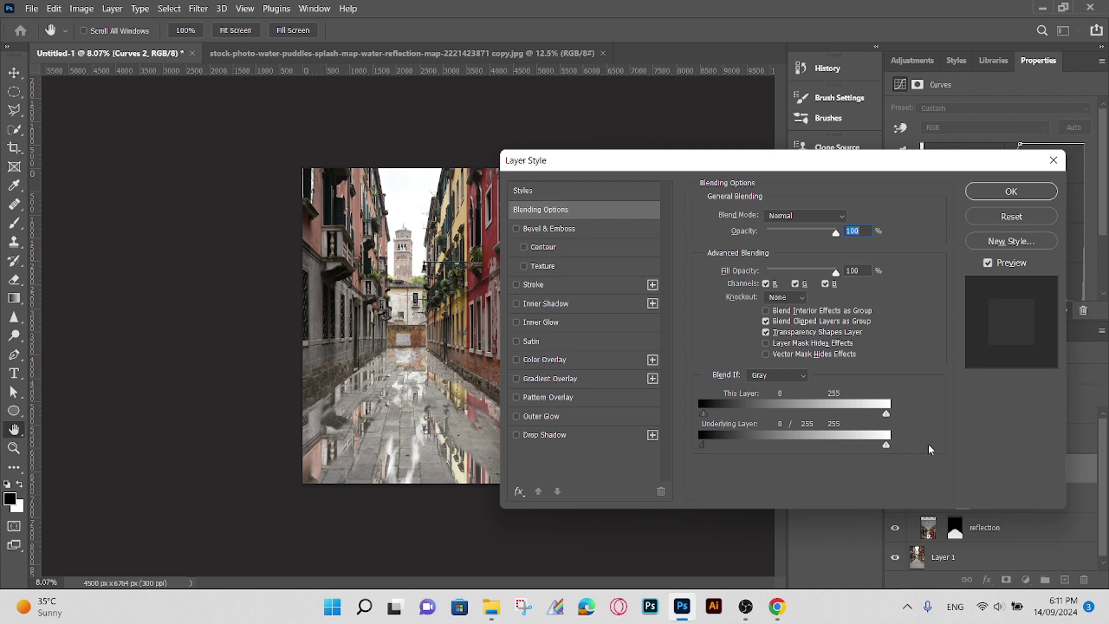
left_click(1017, 197)
Invert the Curves 2 mask to black and paint white at 55% brush opacity over the puddle reflections.
left_click(963, 469)
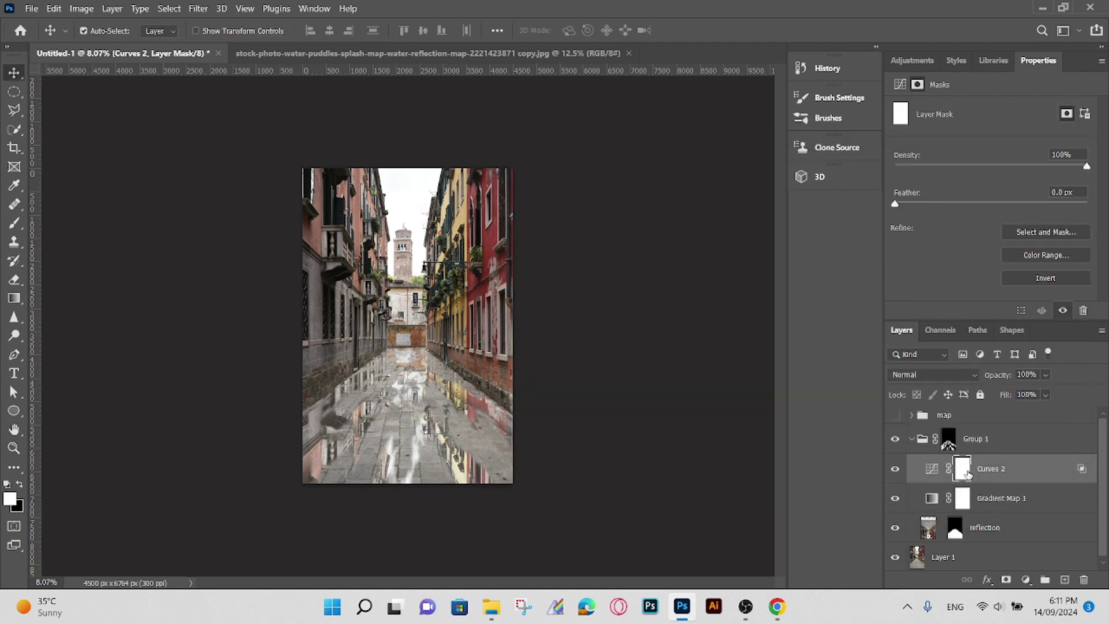
key("ctrl+i")
key("ctrl+plus")
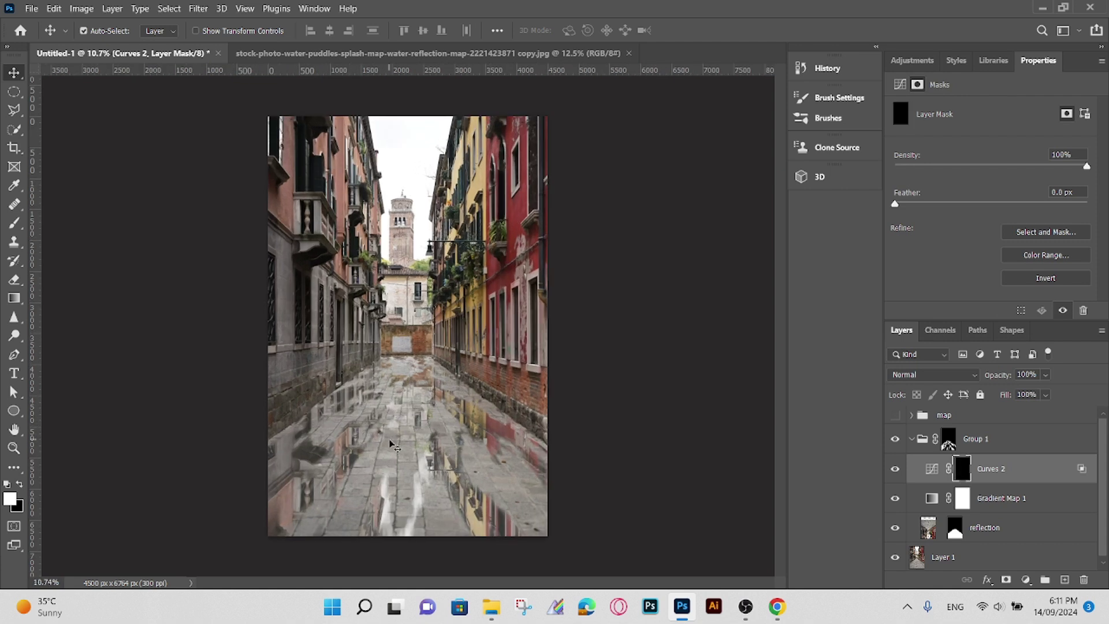
key("b")
left_click_drag(347, 439, 277, 520)
mouse_move(422, 494)
left_mouse_down()
mouse_move(395, 528)
mouse_move(438, 469)
mouse_move(504, 543)
mouse_move(474, 503)
mouse_move(518, 532)
mouse_move(473, 436)
mouse_move(504, 440)
mouse_move(494, 443)
mouse_move(446, 403)
mouse_move(413, 434)
mouse_move(377, 404)
mouse_move(338, 418)
mouse_move(388, 355)
mouse_move(419, 364)
left_mouse_up()
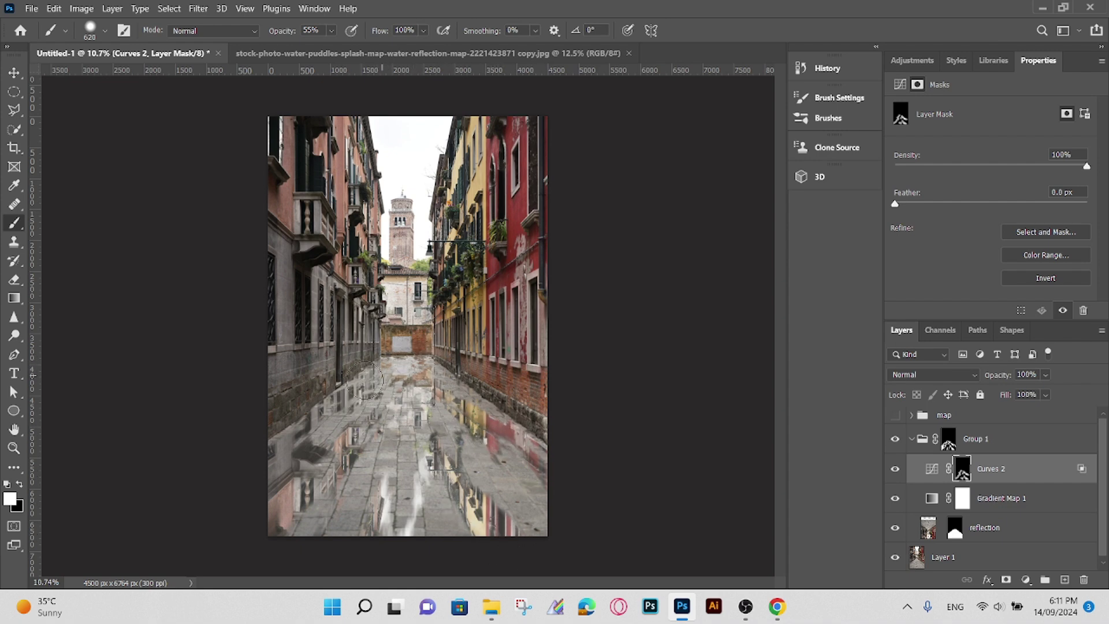
Examine the brightened puddle reflections along the paving, both close up and in the whole picture.
key("ctrl+minus")
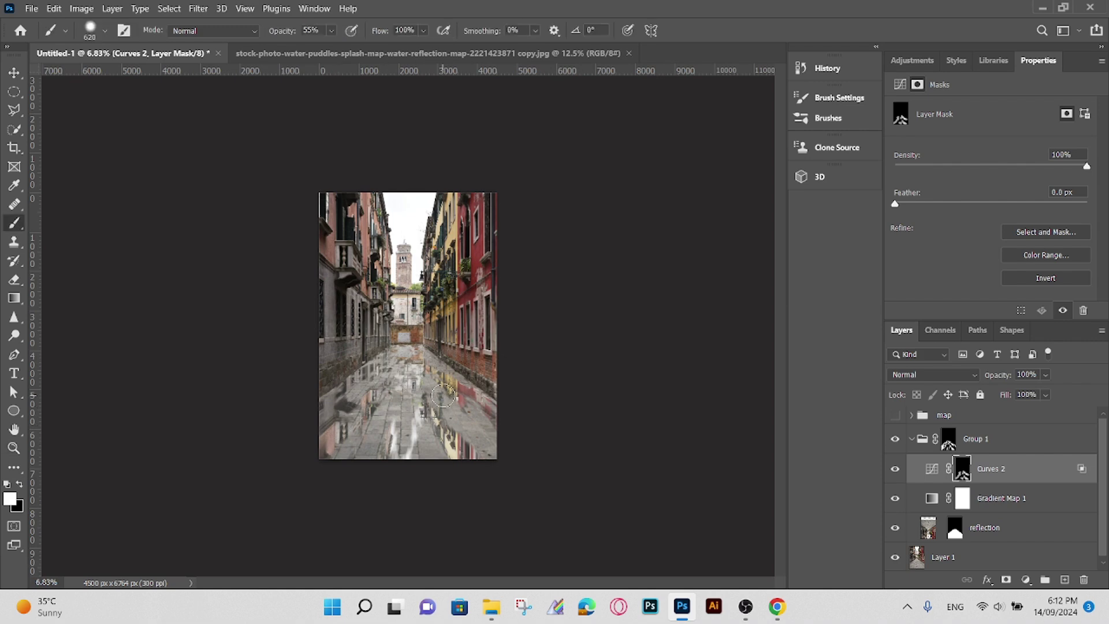
key("ctrl+plus")
key("ctrl+minus")
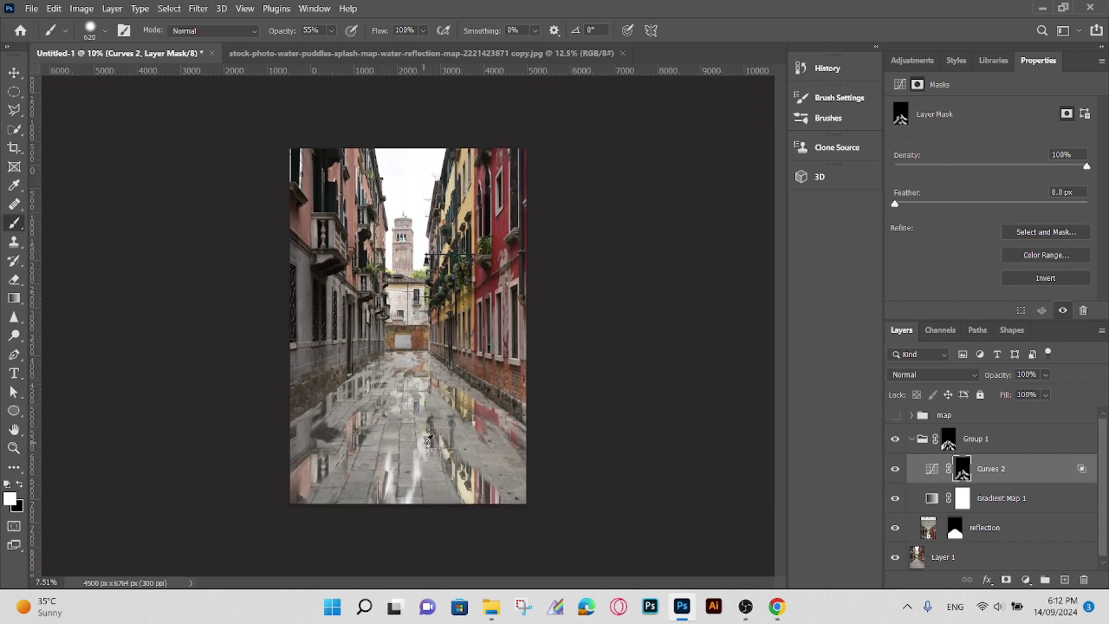
key("ctrl+plus")
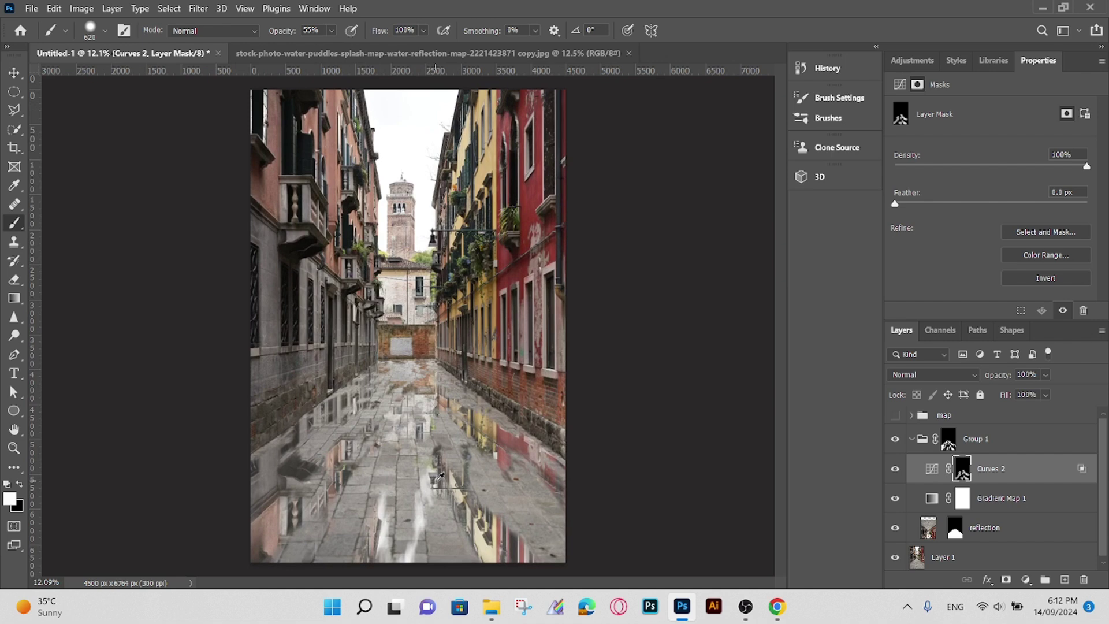
key("ctrl+minus")
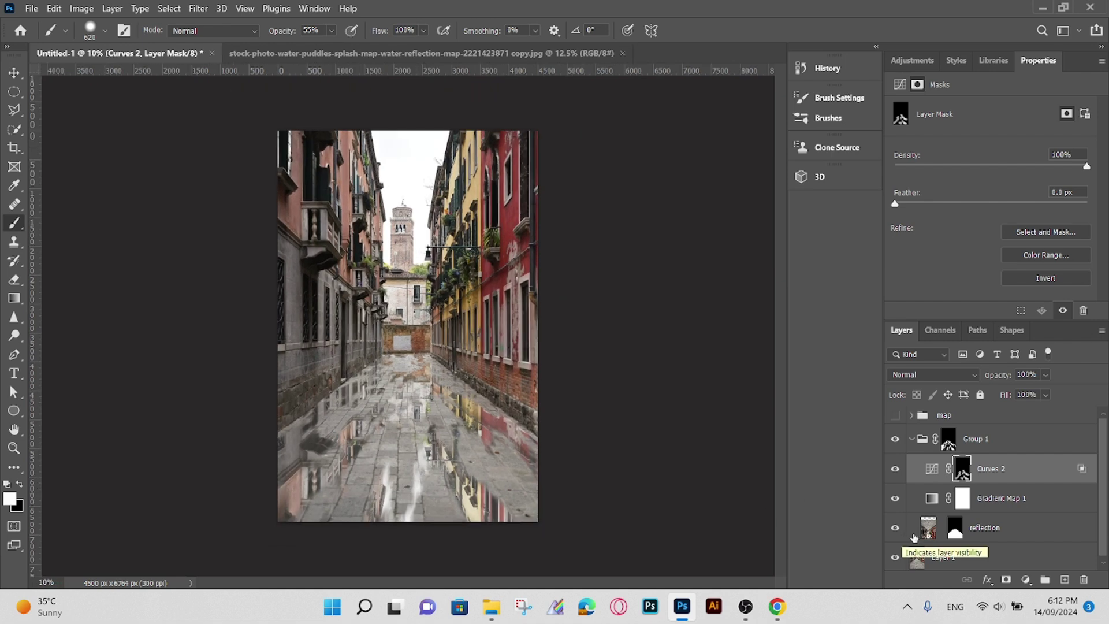
key("ctrl+minus")
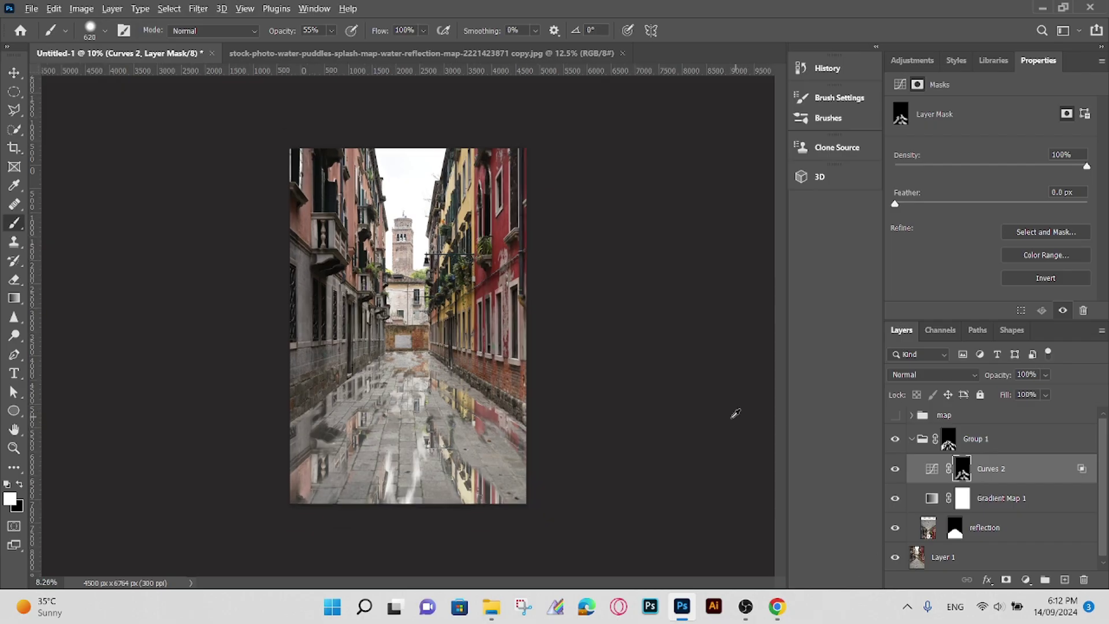
key("ctrl+plus")
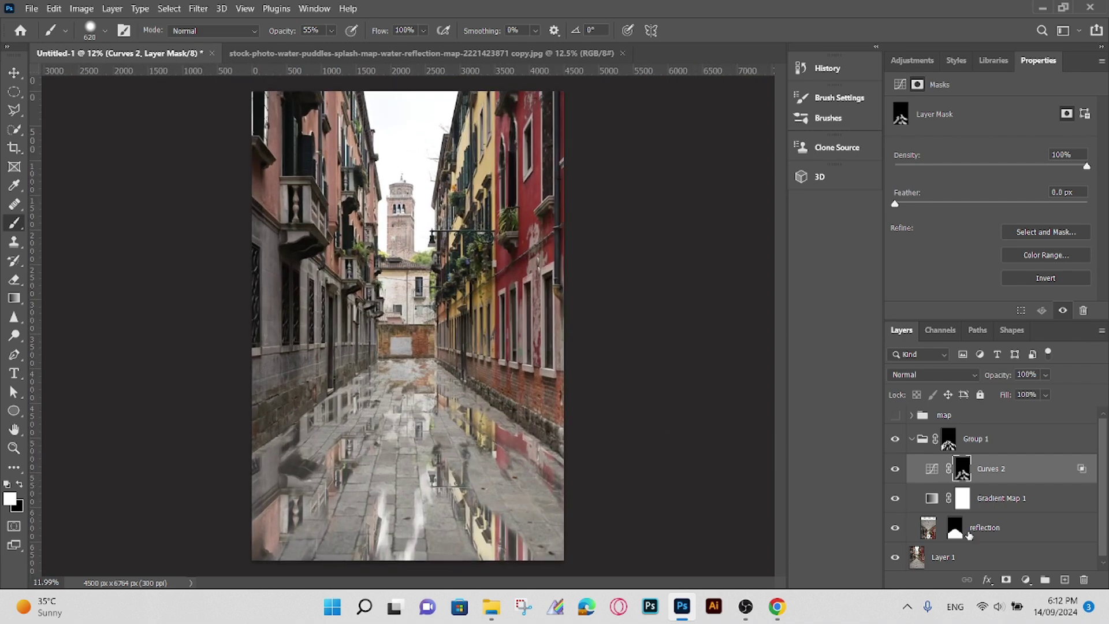
Convert the reflection layer to a smart object and start a Path Blur on it.
right_click(990, 535)
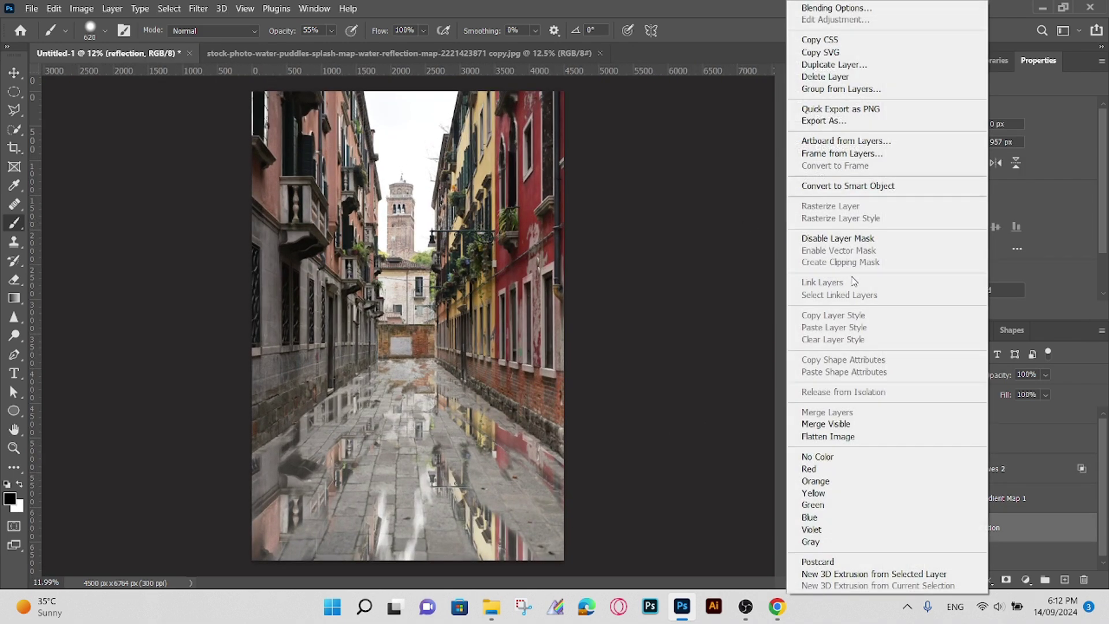
left_click(851, 185)
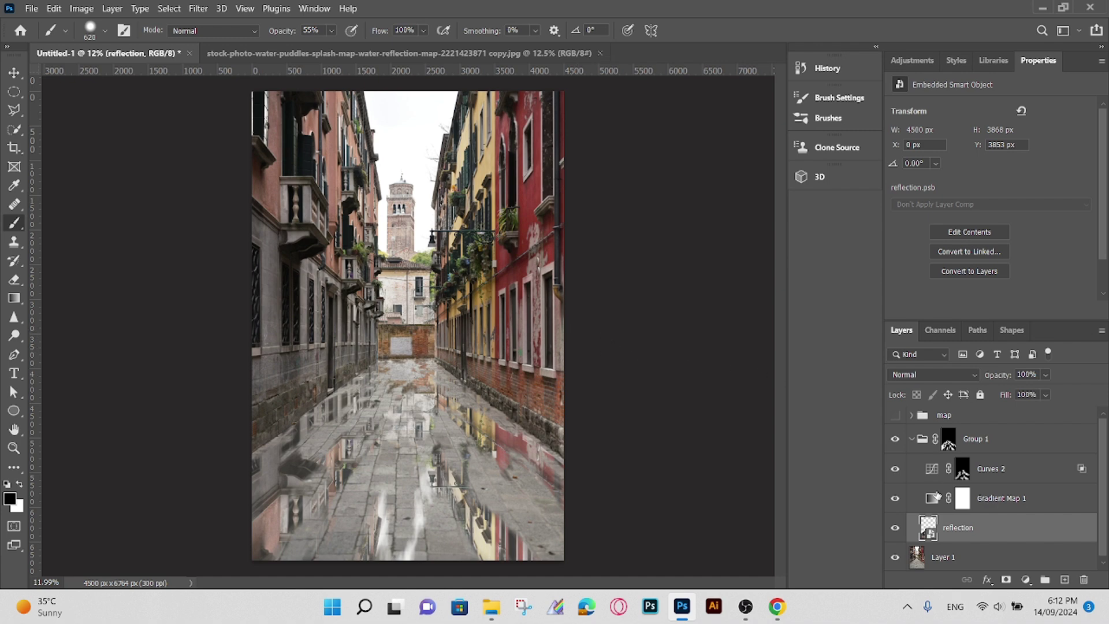
left_click(193, 10)
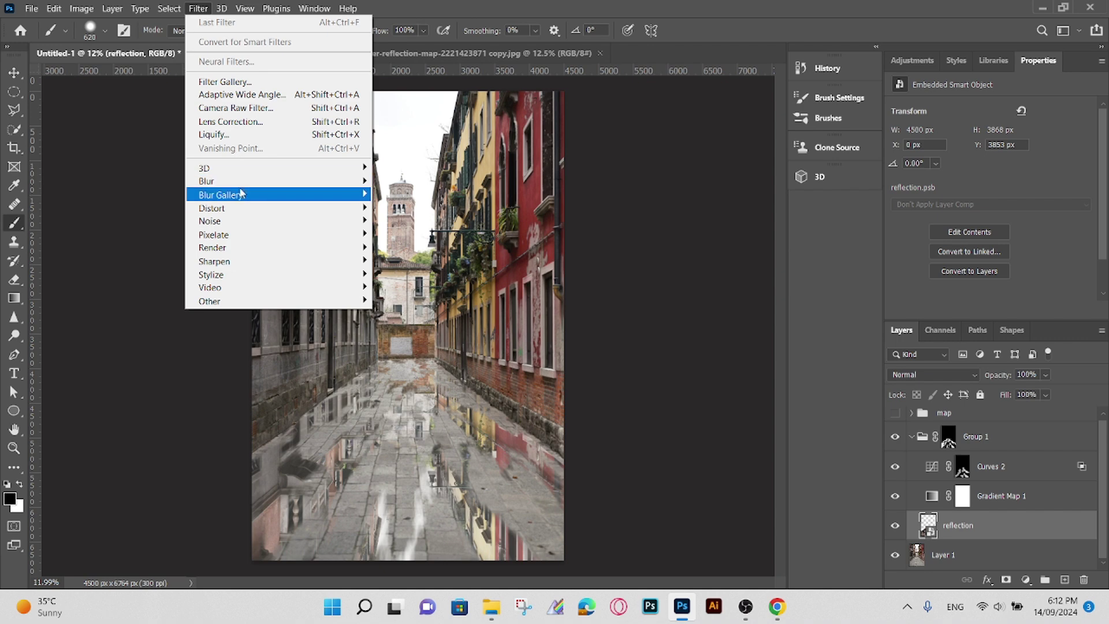
left_click(413, 235)
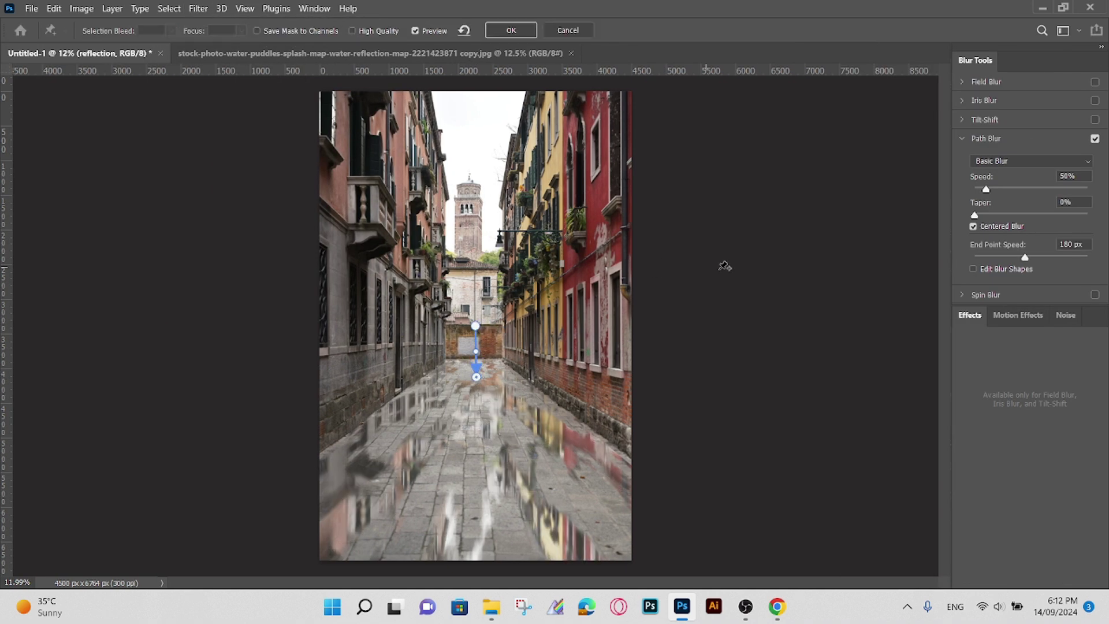
Set the Path Blur to speed 11% and taper 26%, slightly reduce the end point speed, and apply it.
left_click_drag(987, 193, 1044, 220)
key("Return")
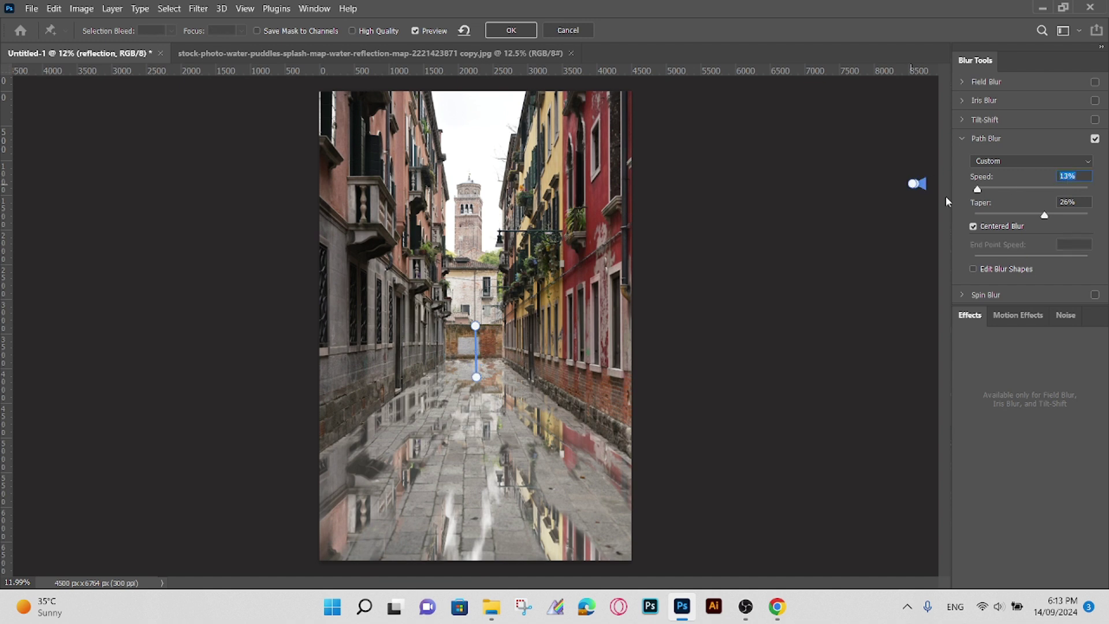
key("Down")
key("Down")
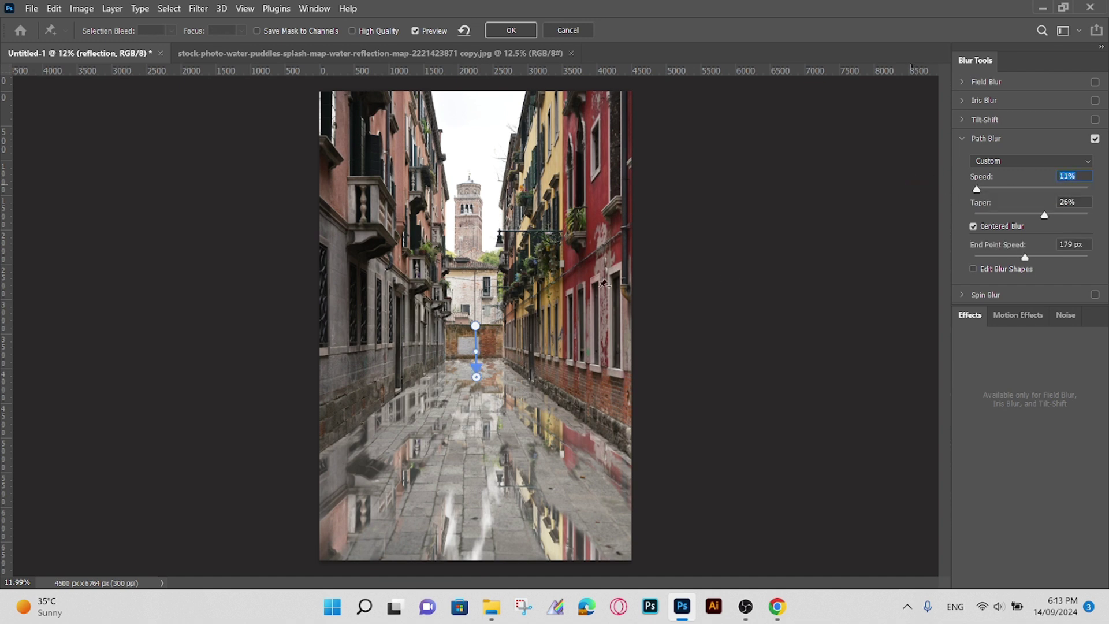
left_click_drag(1024, 257, 1019, 258)
left_click(510, 30)
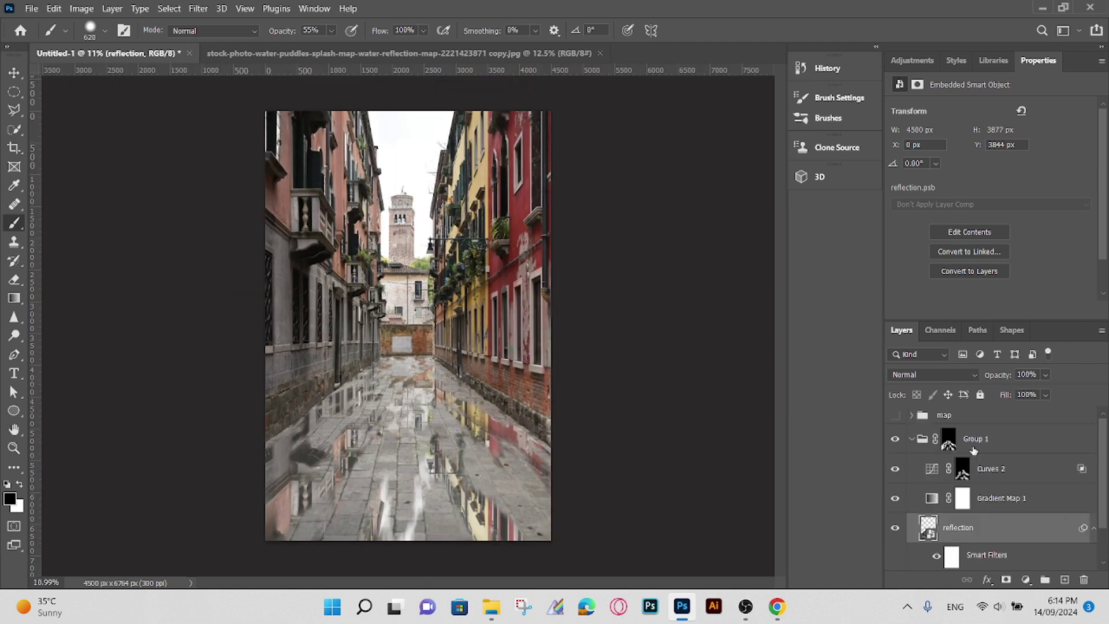
Collapse Group 1 and add a Vibrance adjustment above it with vibrance +89 and saturation +4.
left_click(911, 440)
left_click(1026, 579)
left_click(1042, 432)
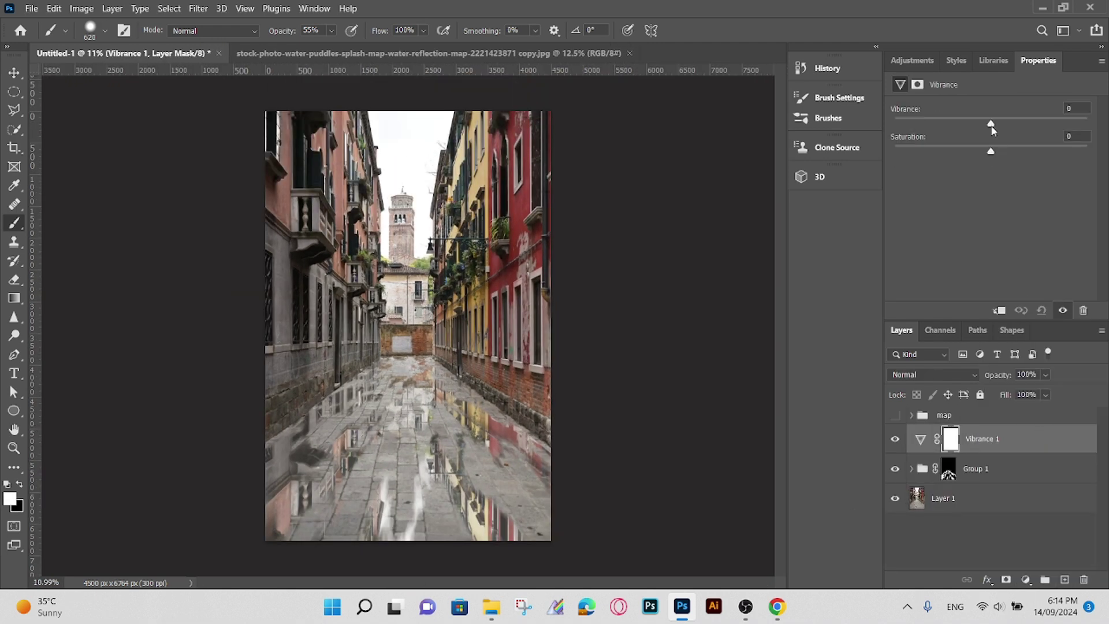
left_click_drag(1034, 128, 1073, 122)
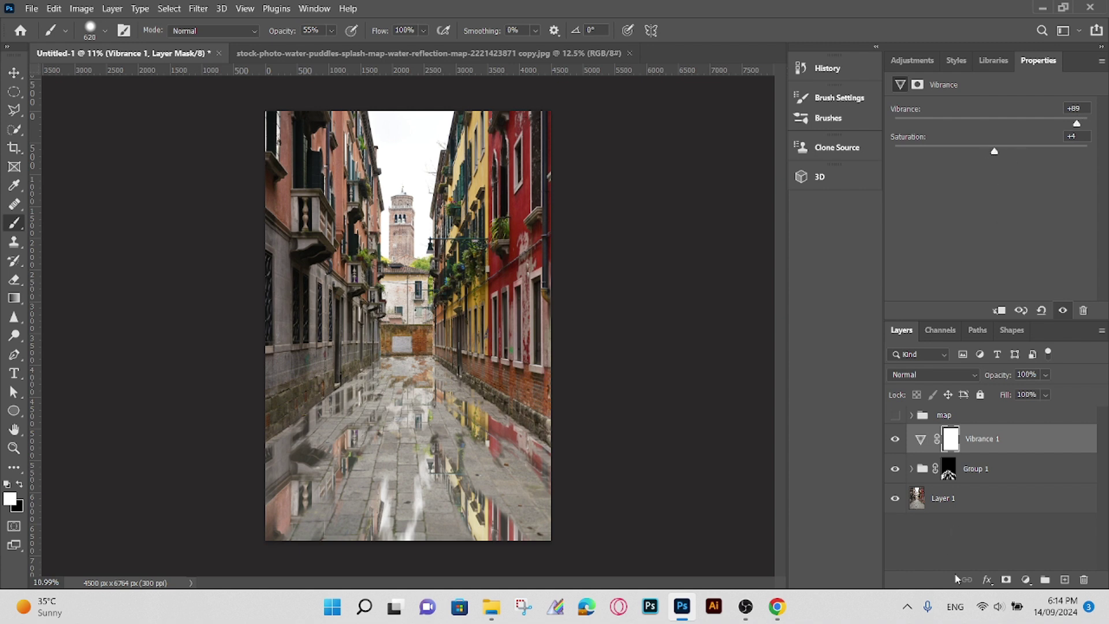
Add a Brightness/Contrast adjustment with contrast 32 and compare the picture with and without the Vibrance layer.
left_click(1026, 579)
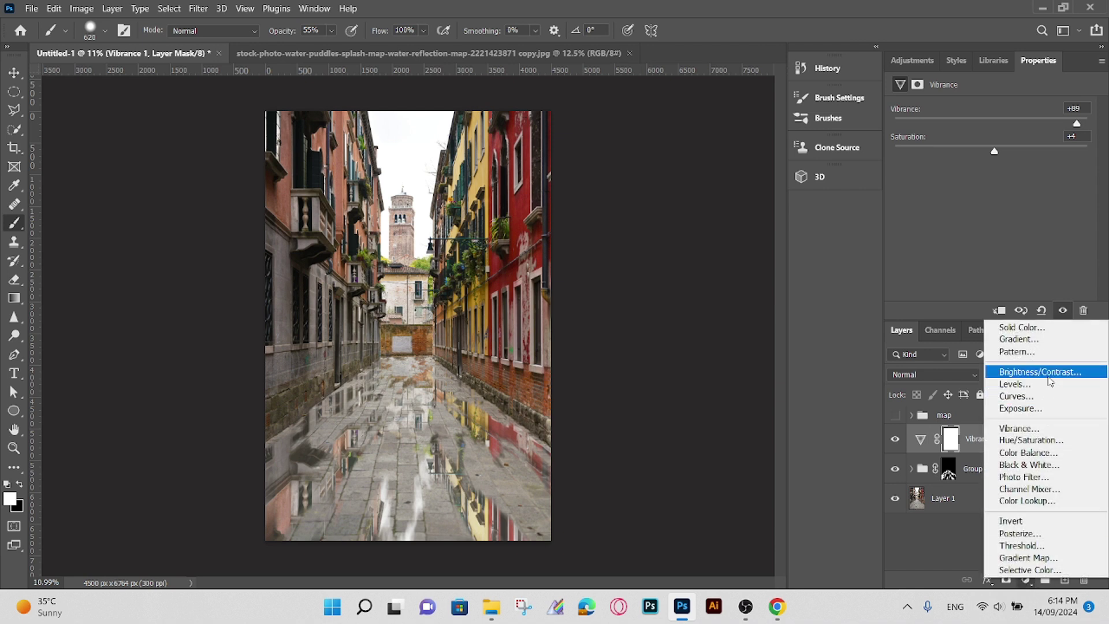
left_click(1040, 371)
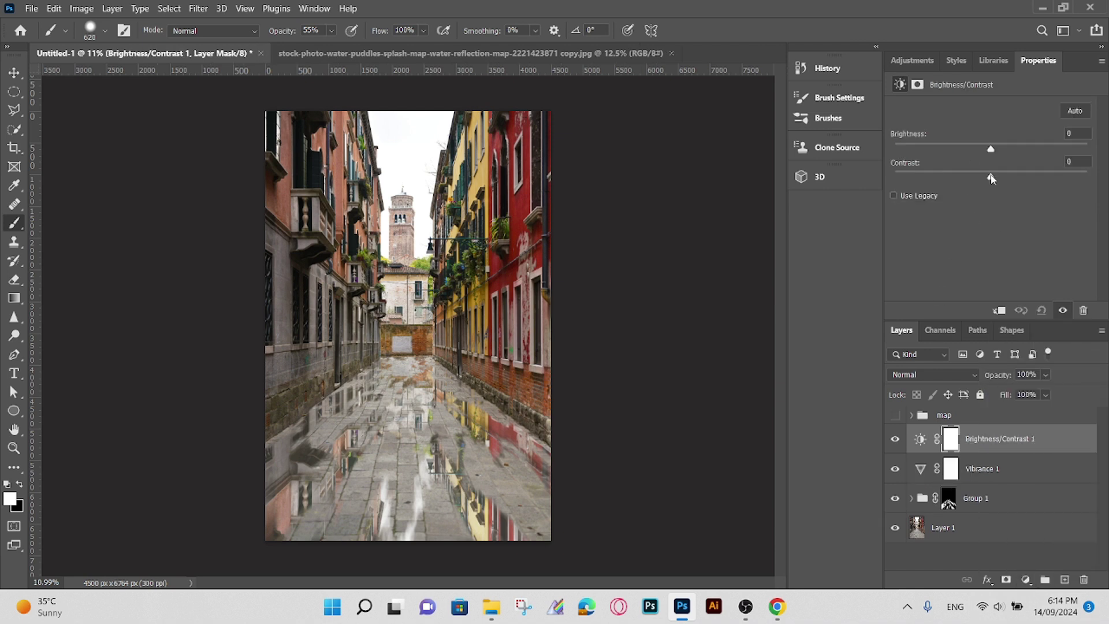
left_click_drag(994, 179, 1022, 177)
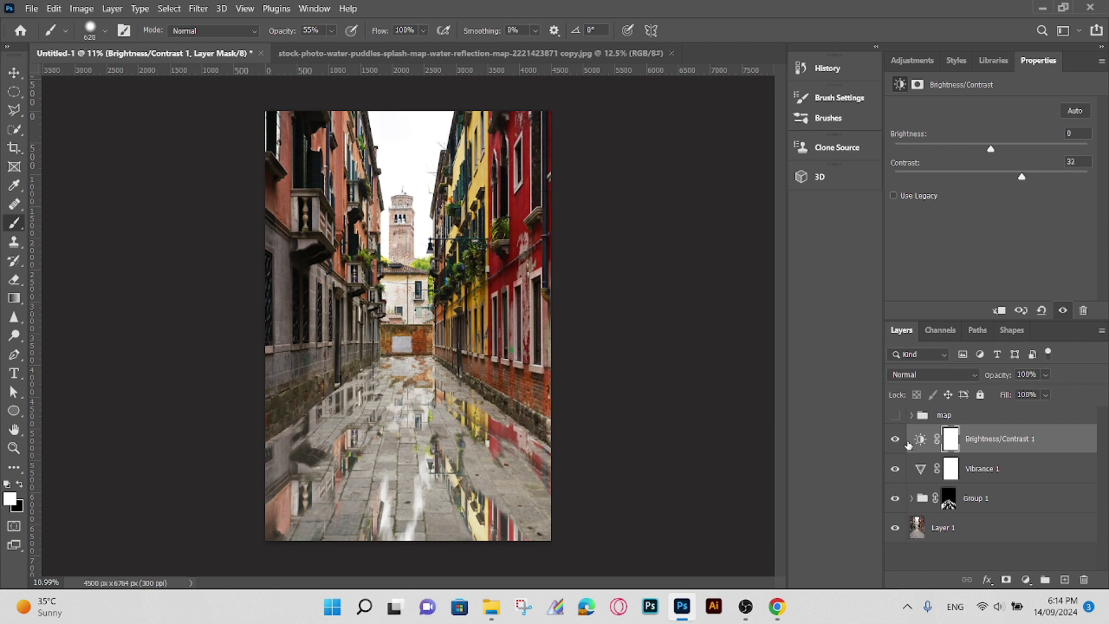
left_click(895, 469)
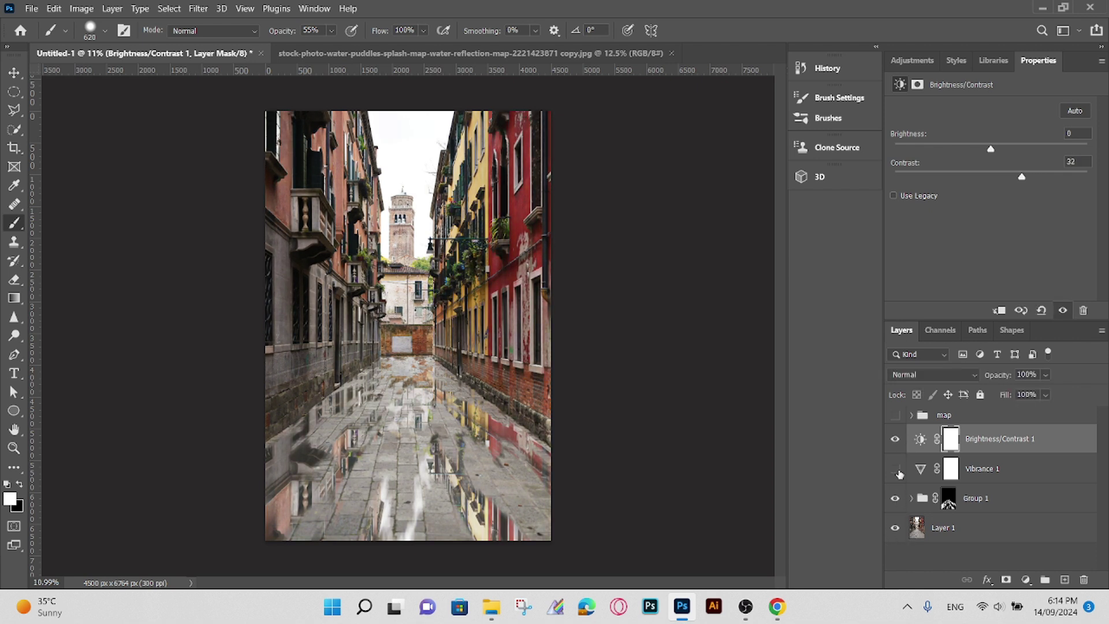
left_click(895, 469)
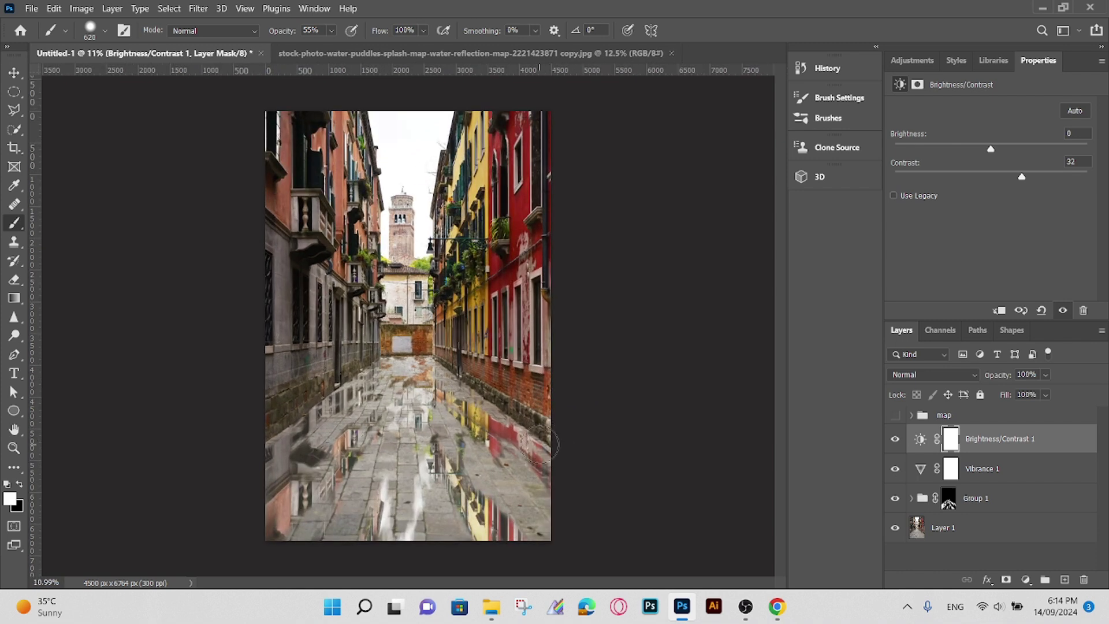
Select the Gradient Map 1 layer inside Group 1 and adjust its opacity to 28%, then 32%, judging the puddle reflections.
left_click(922, 500)
left_click(911, 498)
scroll(982, 497, "down", 3)
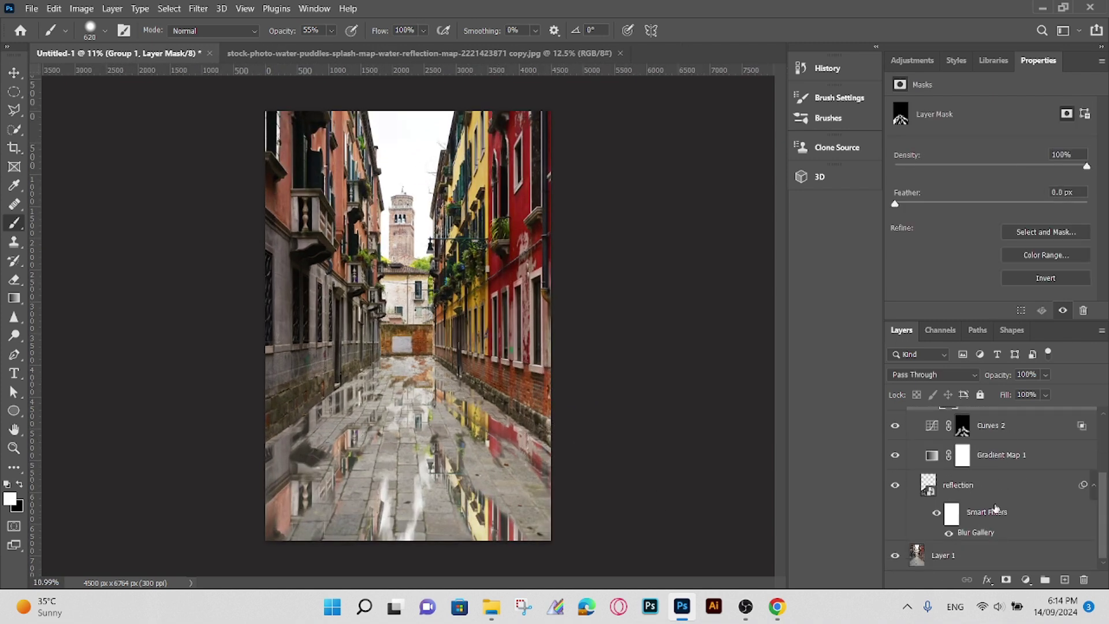
left_click(985, 459)
mouse_move(1052, 395)
left_mouse_down()
mouse_move(1032, 392)
mouse_move(1048, 391)
left_mouse_up()
scroll(465, 497, "down", 2)
scroll(465, 497, "up", 2)
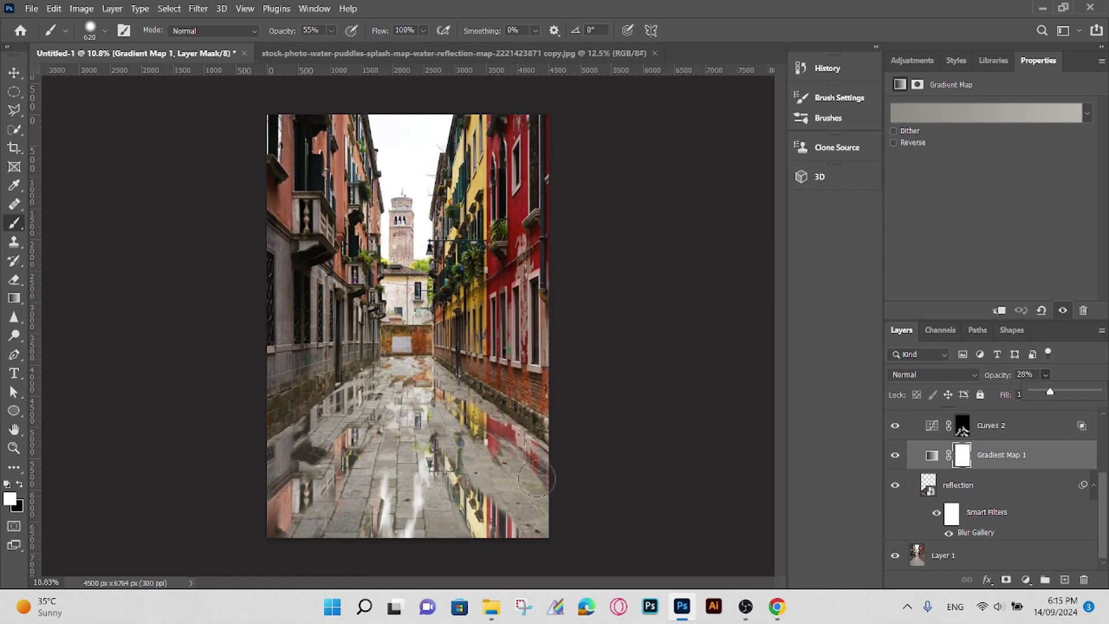
left_click_drag(1050, 391, 1052, 392)
scroll(502, 482, "down", 2)
scroll(501, 489, "up", 2)
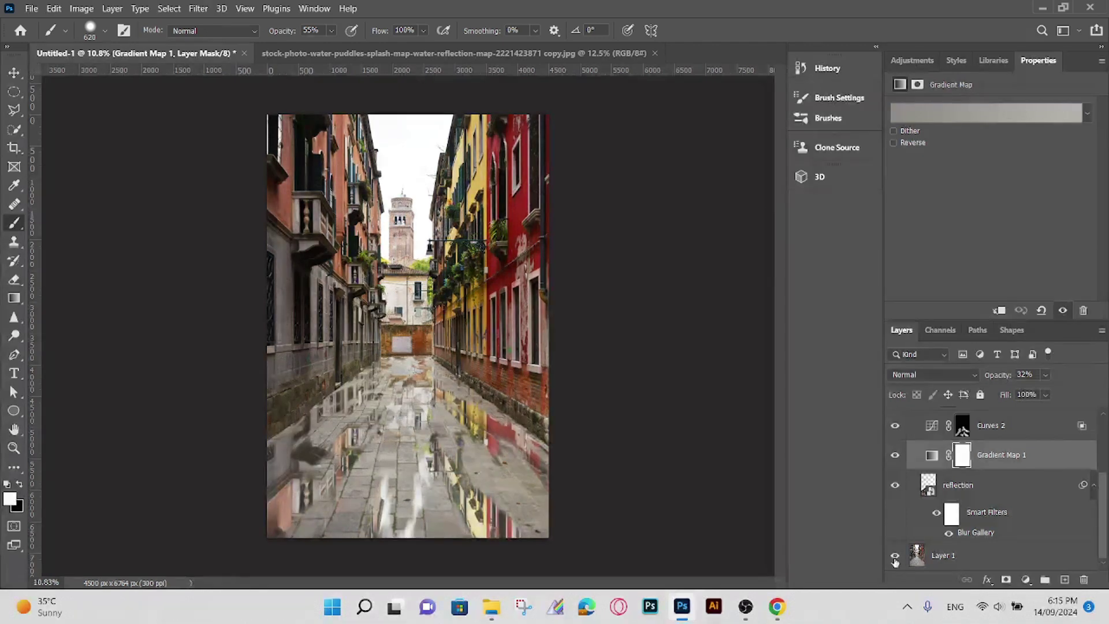
Lower the Gradient Map 1 layer's opacity to 17% and check the reflections up close and in the whole picture.
scroll(639, 418, "down", 2)
left_click_drag(1052, 395, 1039, 395)
scroll(607, 415, "up", 2)
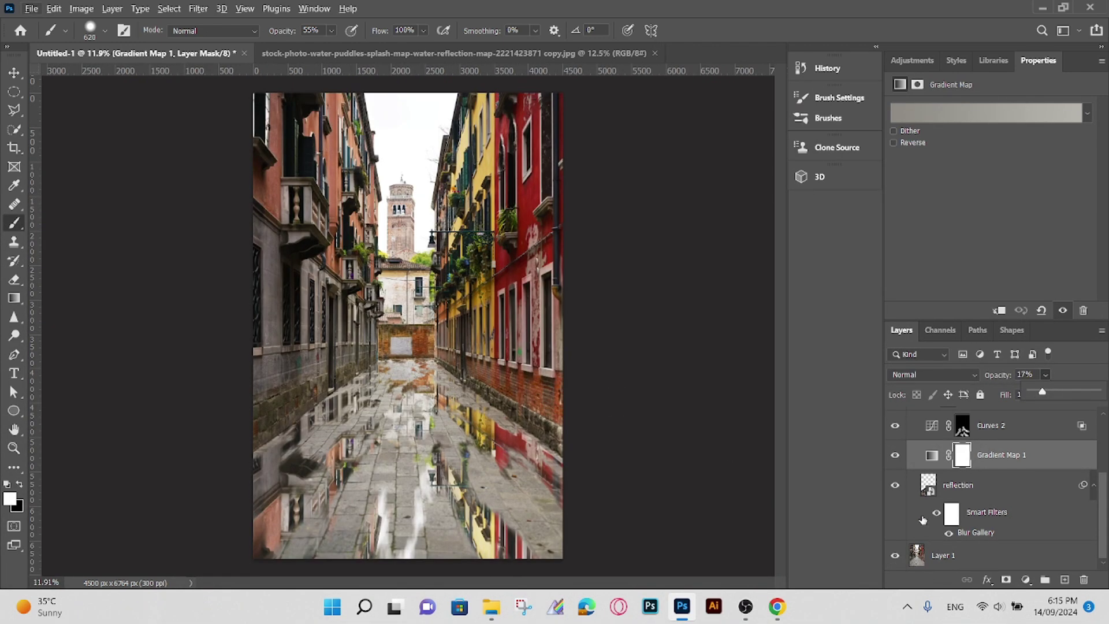
scroll(606, 415, "down", 1)
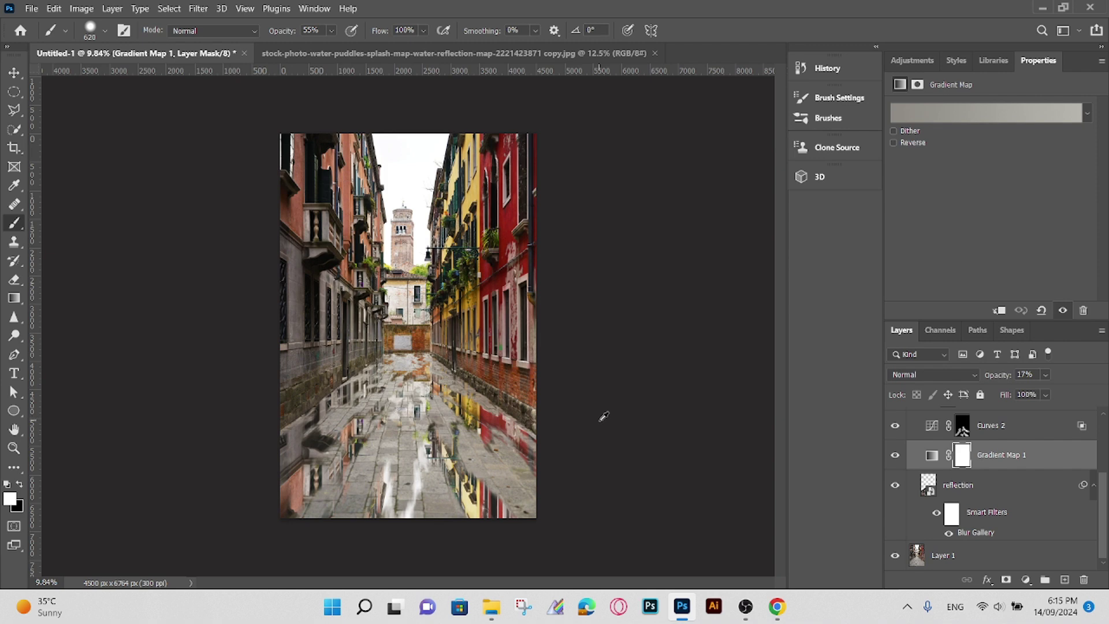
scroll(554, 445, "up", 2)
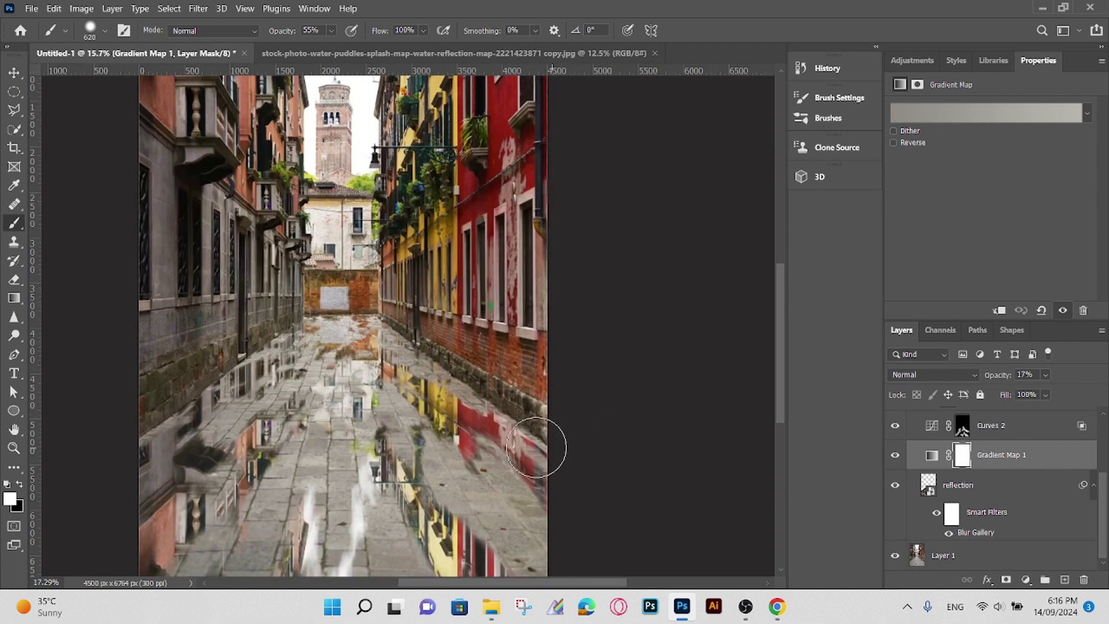
scroll(533, 448, "down", 1)
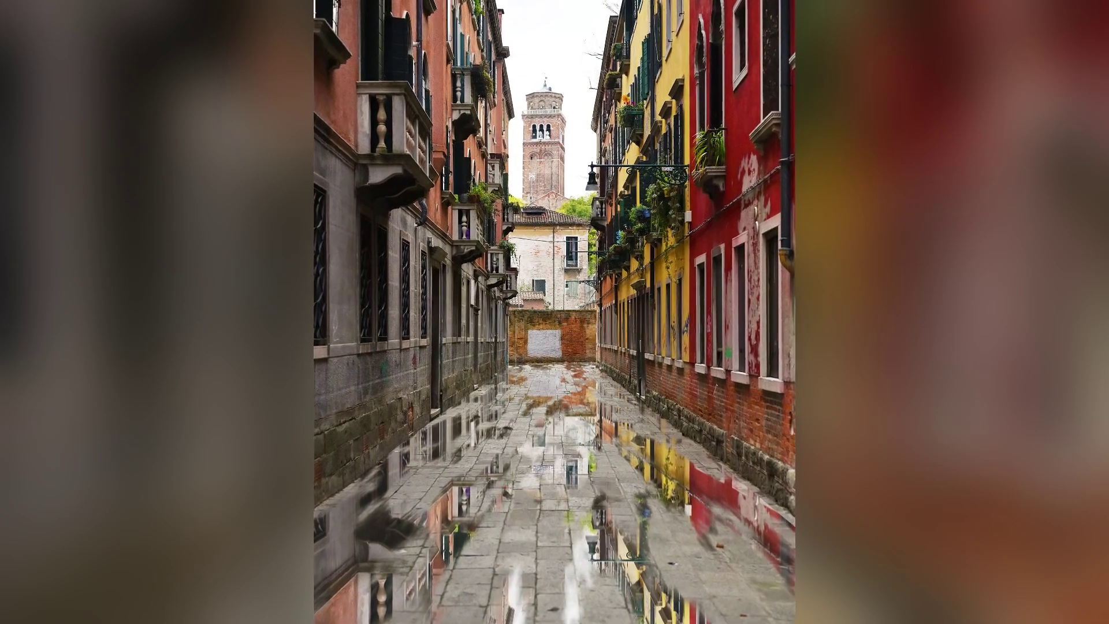